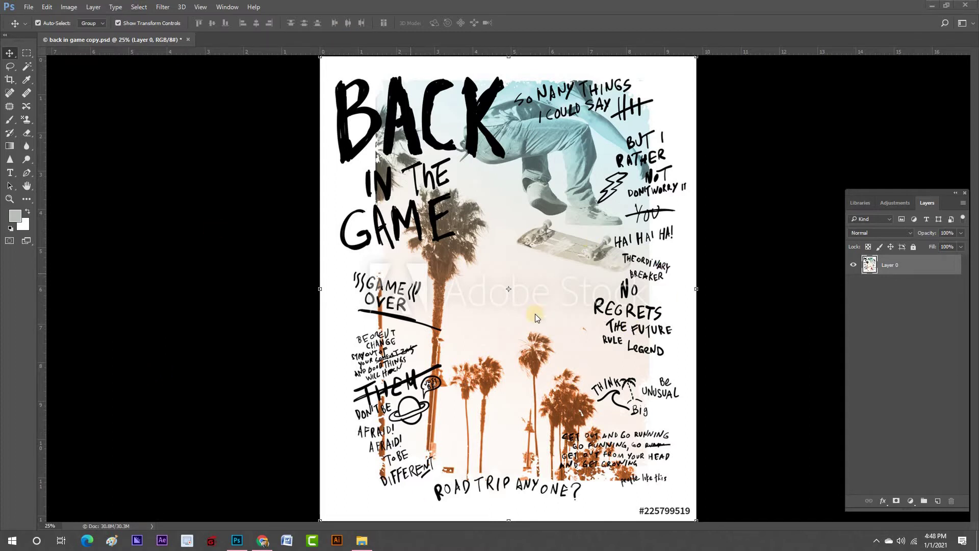
{"action": "left_click", "coordinate": [855, 264]}
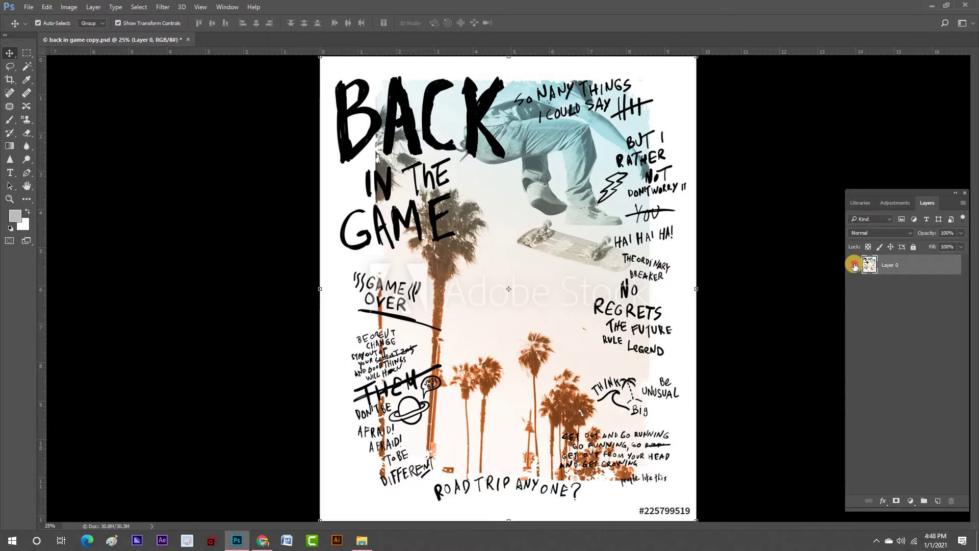
{"action": "left_click", "coordinate": [854, 264]}
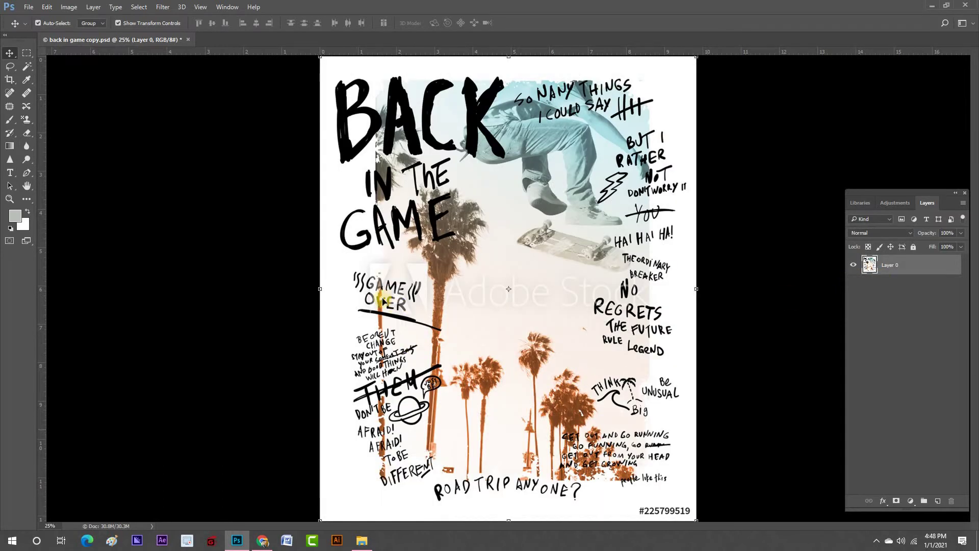
{"action": "left_click", "coordinate": [73, 8]}
{"action": "mouse_move", "coordinate": [76, 19]}
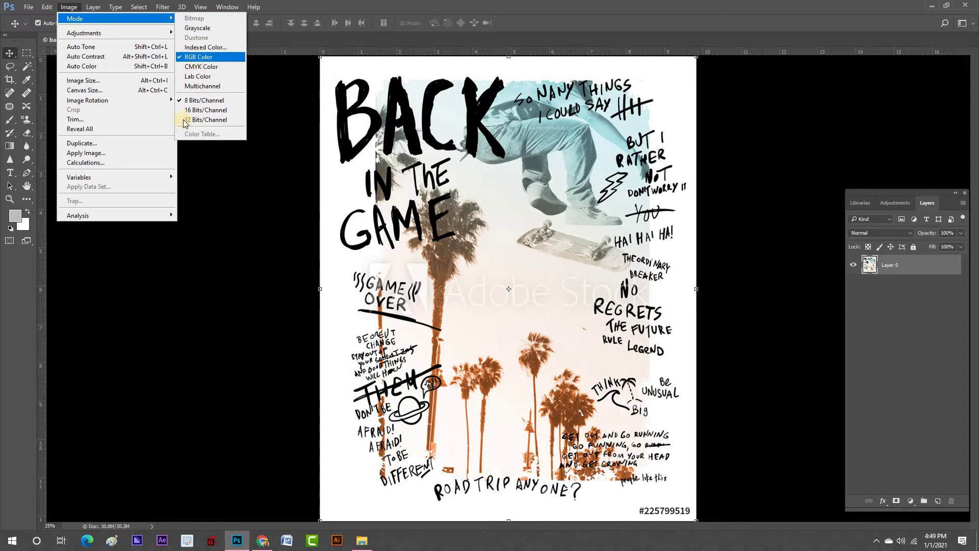
{"action": "left_click", "coordinate": [196, 216]}
Open the Indexed Color conversion settings for the poster image
{"action": "left_click", "coordinate": [71, 8]}
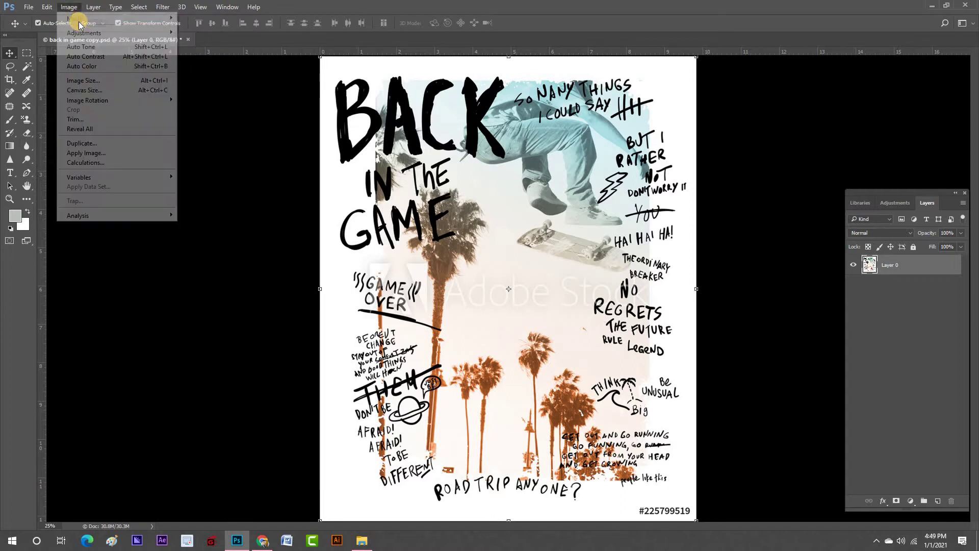
{"action": "mouse_move", "coordinate": [80, 20]}
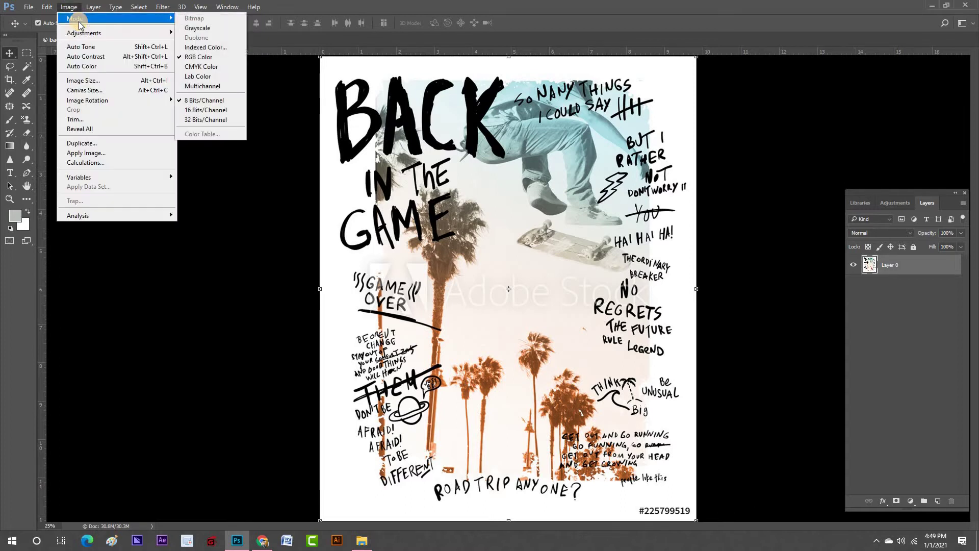
{"action": "left_click", "coordinate": [209, 46]}
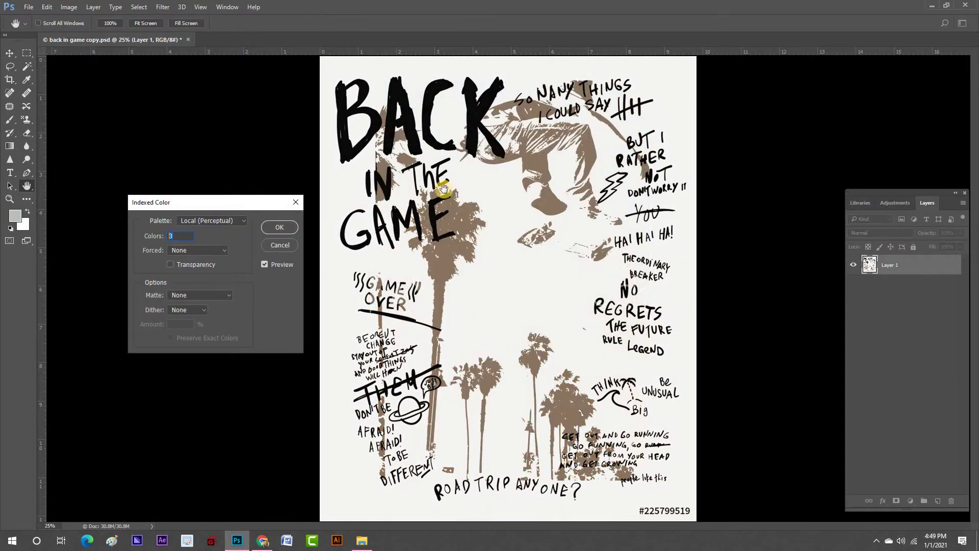
{"action": "double_click", "coordinate": [173, 237]}
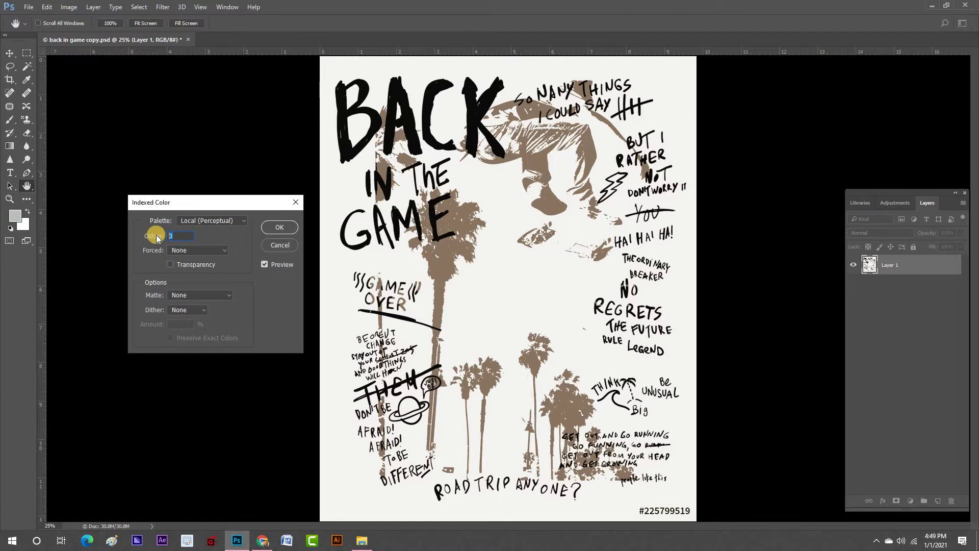
Preview the Local (Selective) palette for the conversion and return the palette to Local (Perceptual)
{"action": "left_click", "coordinate": [211, 221]}
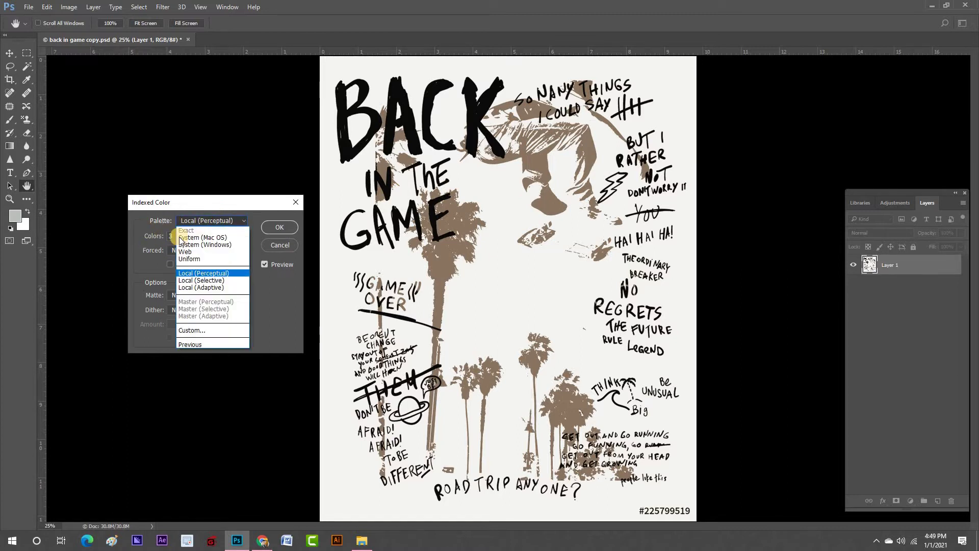
{"action": "left_click", "coordinate": [206, 280]}
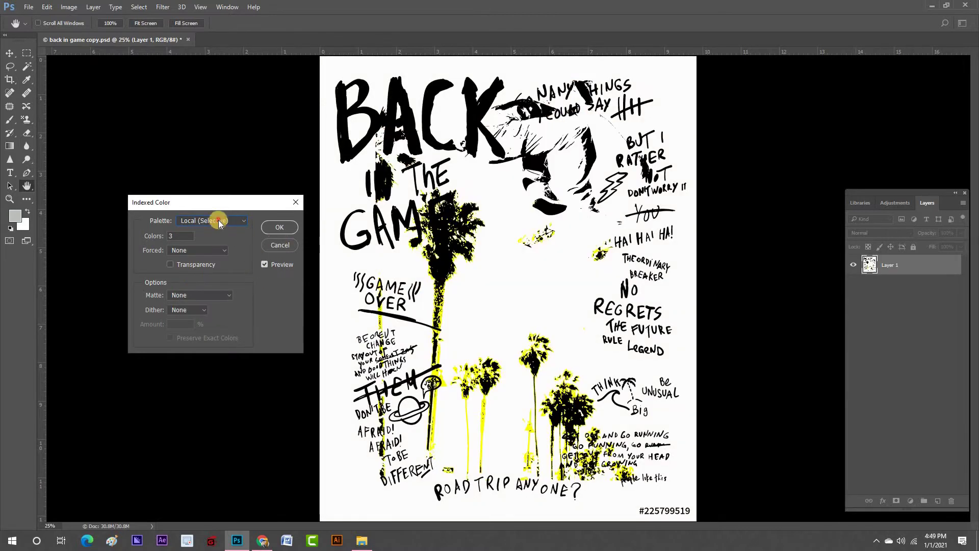
{"action": "left_click", "coordinate": [219, 221]}
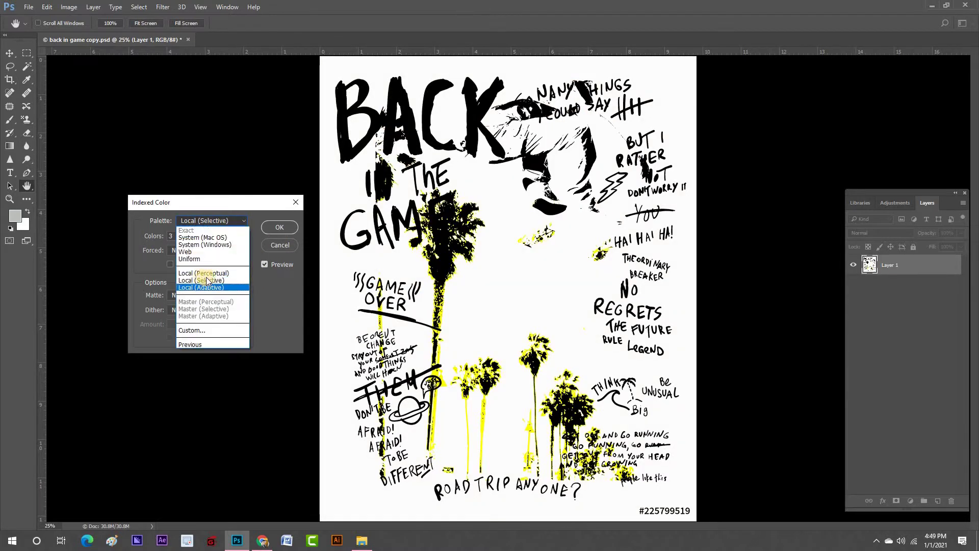
{"action": "left_click", "coordinate": [225, 220]}
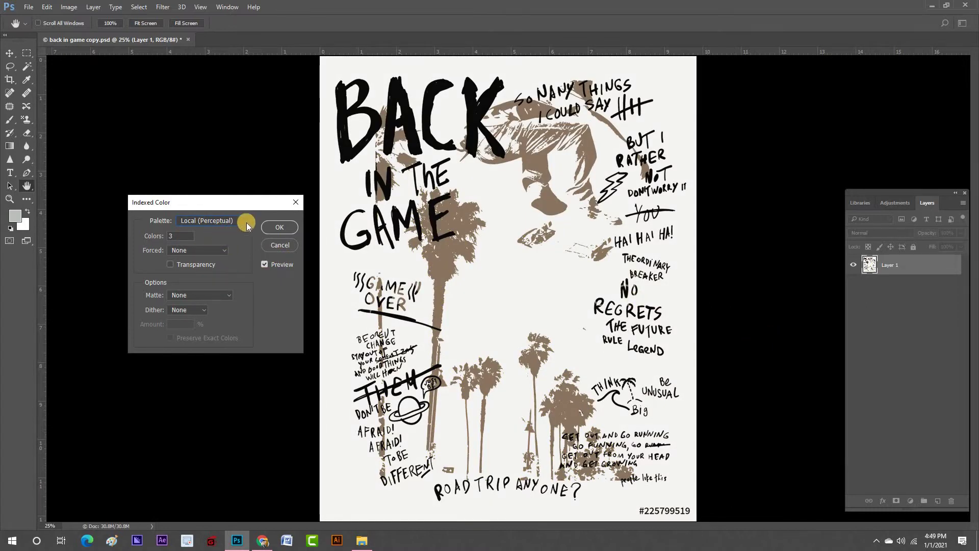
{"action": "left_click", "coordinate": [220, 221]}
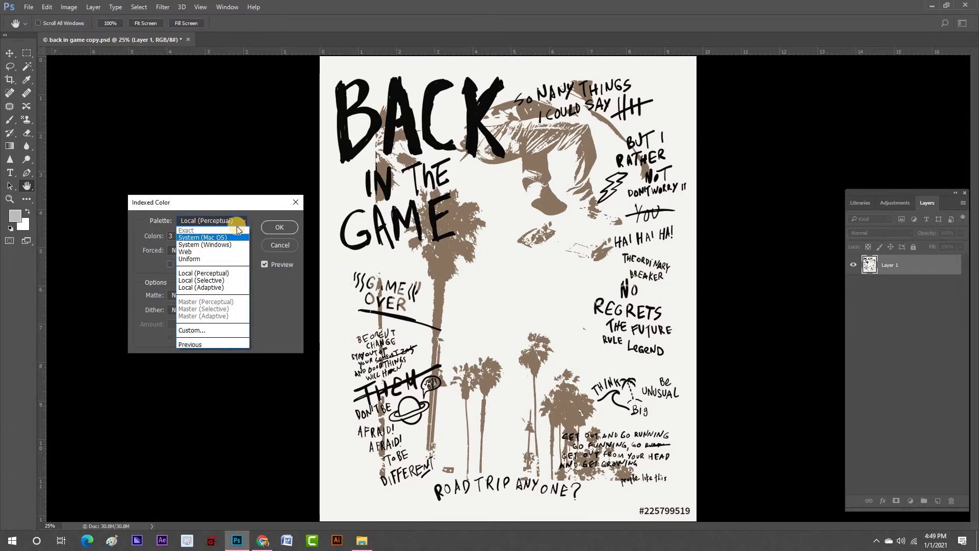
{"action": "left_click", "coordinate": [131, 270]}
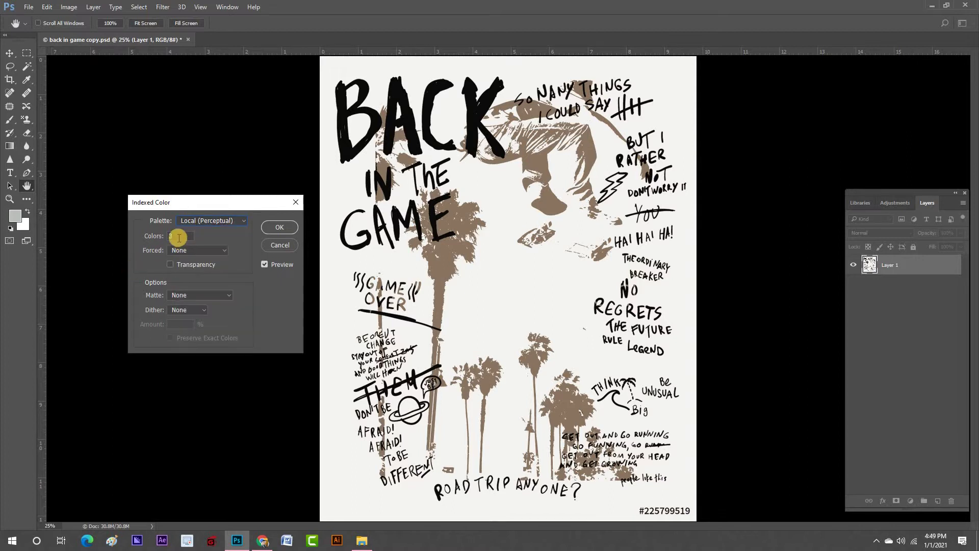
Set the number of indexed colors to 4 and enable Transparency
{"action": "left_click", "coordinate": [144, 236]}
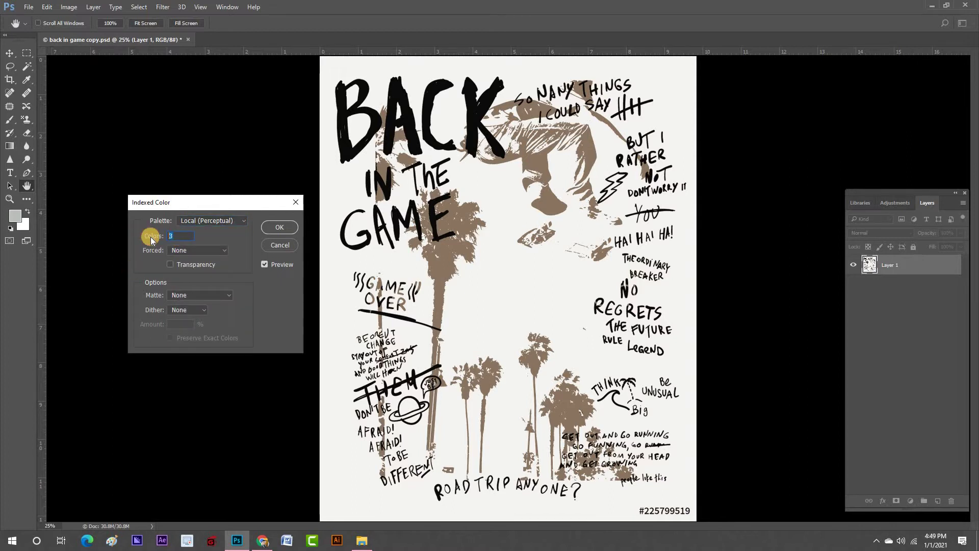
{"action": "type", "text": "4"}
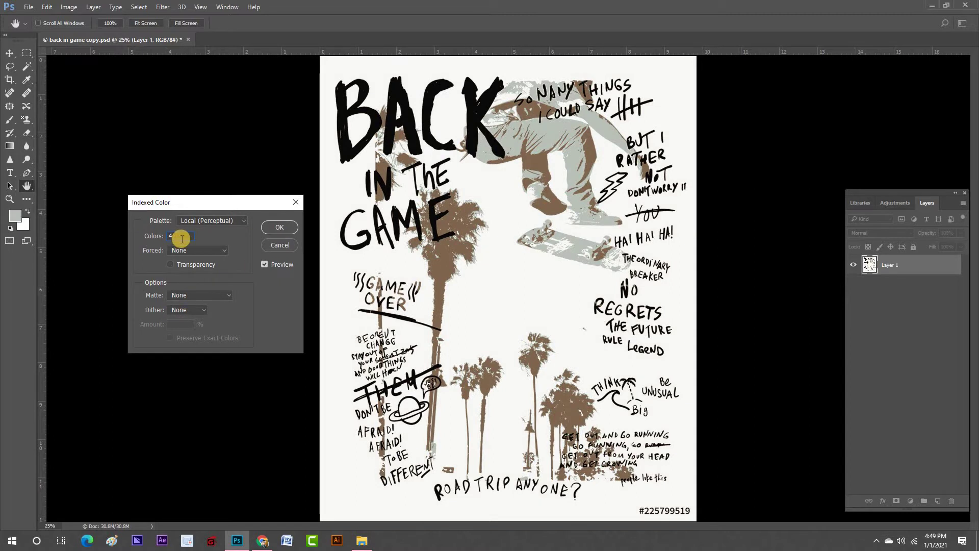
{"action": "left_click", "coordinate": [166, 241]}
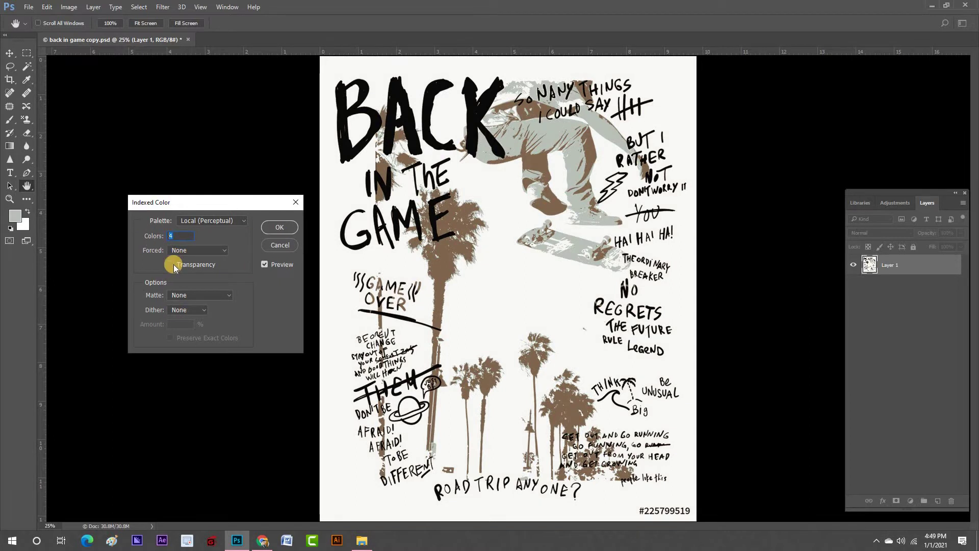
{"action": "left_click", "coordinate": [170, 264]}
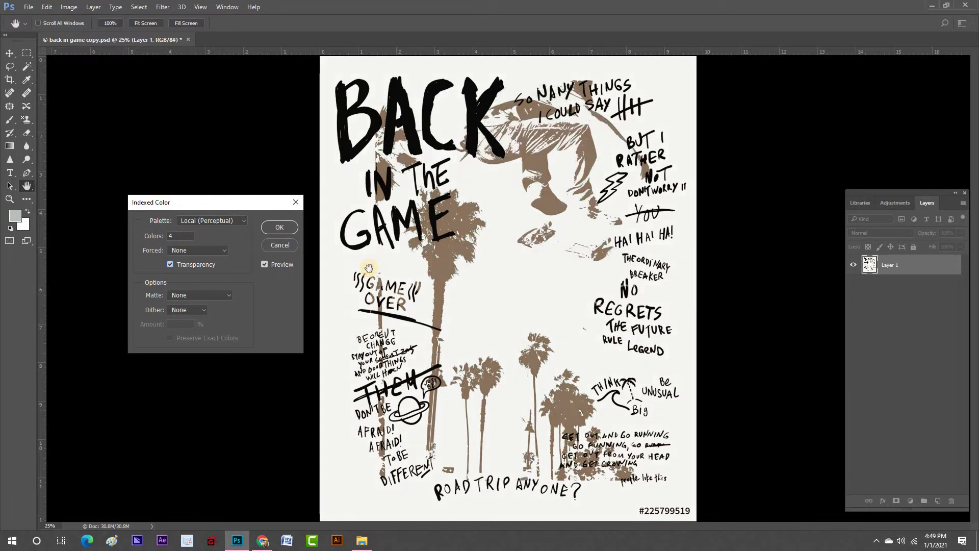
Switch the forced colors to Custom and define the first table color as red ff1616
{"action": "left_click", "coordinate": [214, 250]}
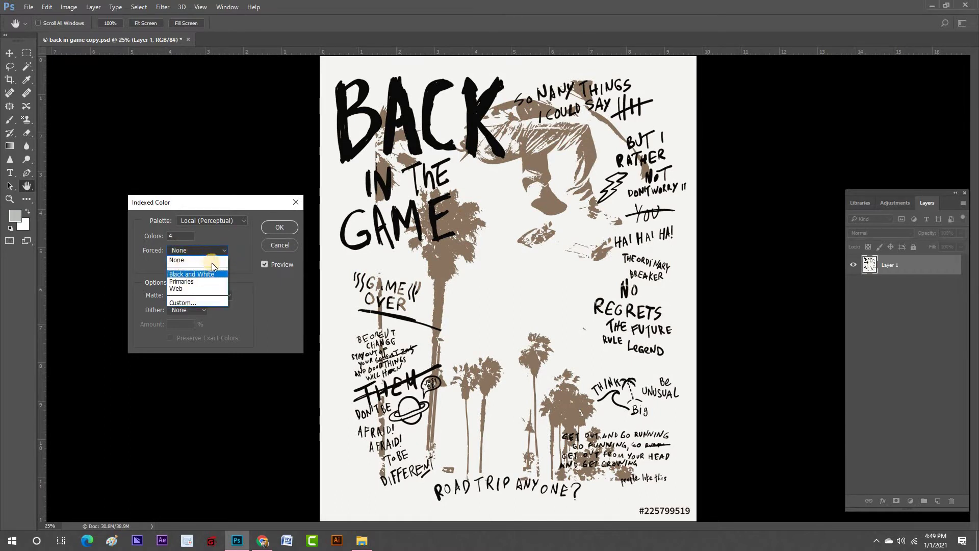
{"action": "left_click", "coordinate": [191, 305]}
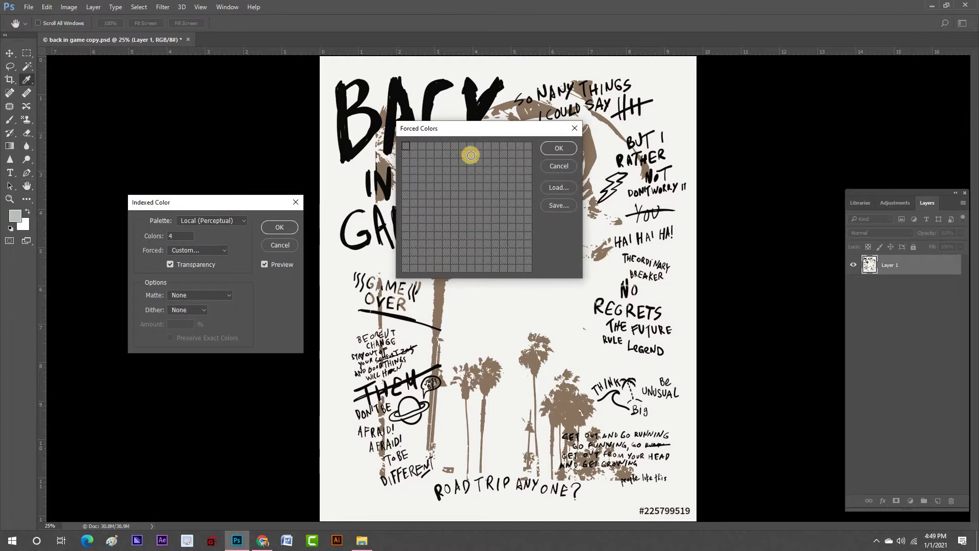
{"action": "left_click", "coordinate": [471, 155]}
{"action": "left_click", "coordinate": [519, 53]}
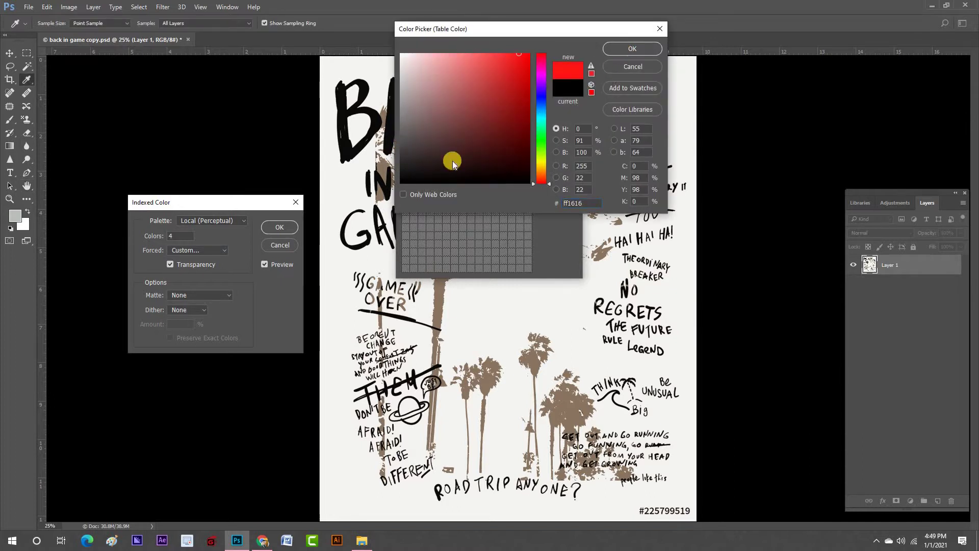
{"action": "key", "text": "Return"}
Define the second color in the forced colors table as blue 0084ff
{"action": "left_click", "coordinate": [413, 144]}
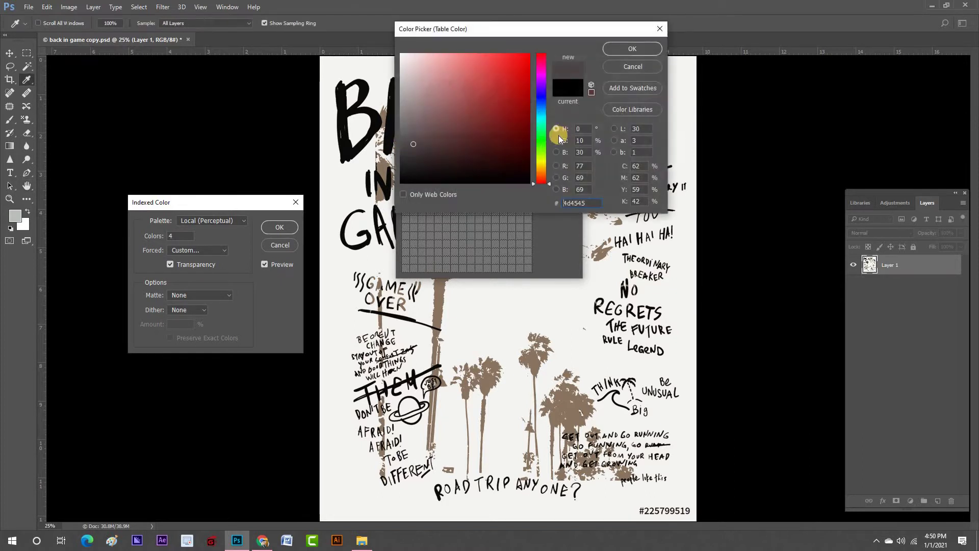
{"action": "left_click_drag", "start_coordinate": [536, 127], "coordinate": [512, 91]}
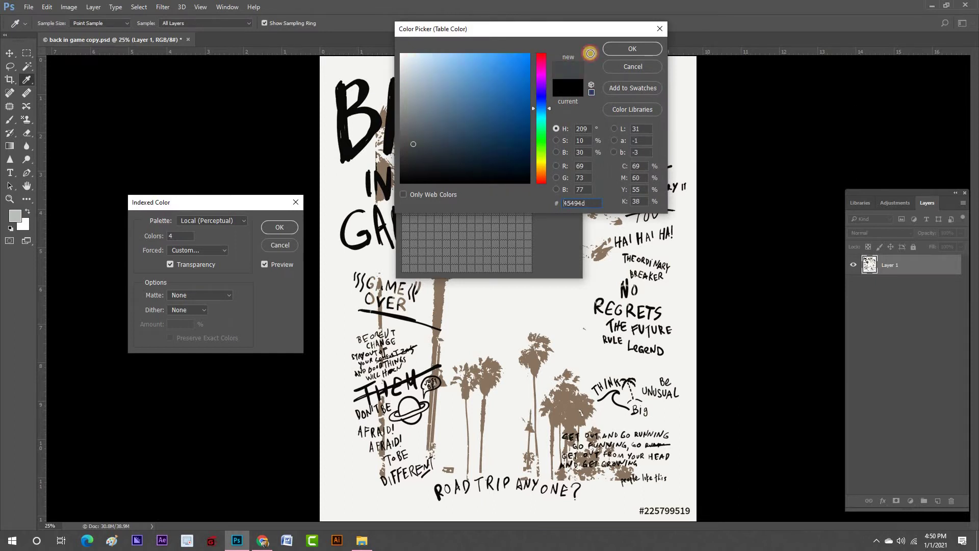
{"action": "left_click_drag", "start_coordinate": [457, 71], "coordinate": [602, 52]}
{"action": "left_click", "coordinate": [631, 47]}
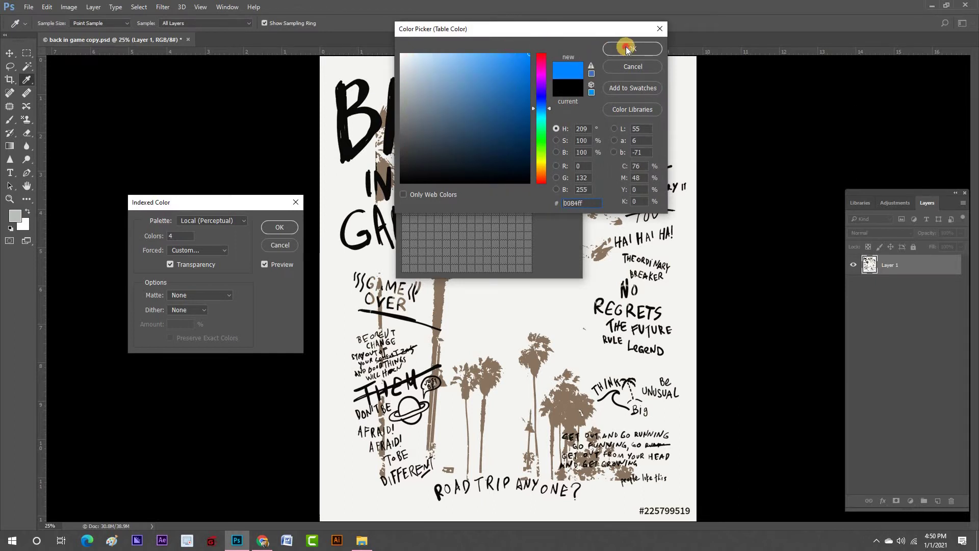
Define the third color in the forced colors table as bright green
{"action": "left_click", "coordinate": [423, 144]}
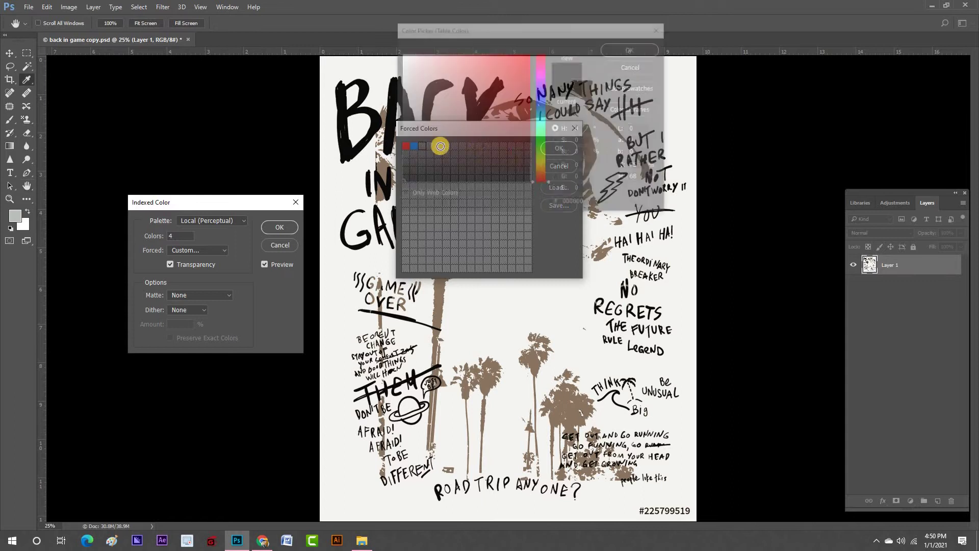
{"action": "left_click", "coordinate": [536, 138]}
{"action": "left_click_drag", "start_coordinate": [512, 67], "coordinate": [534, 49]}
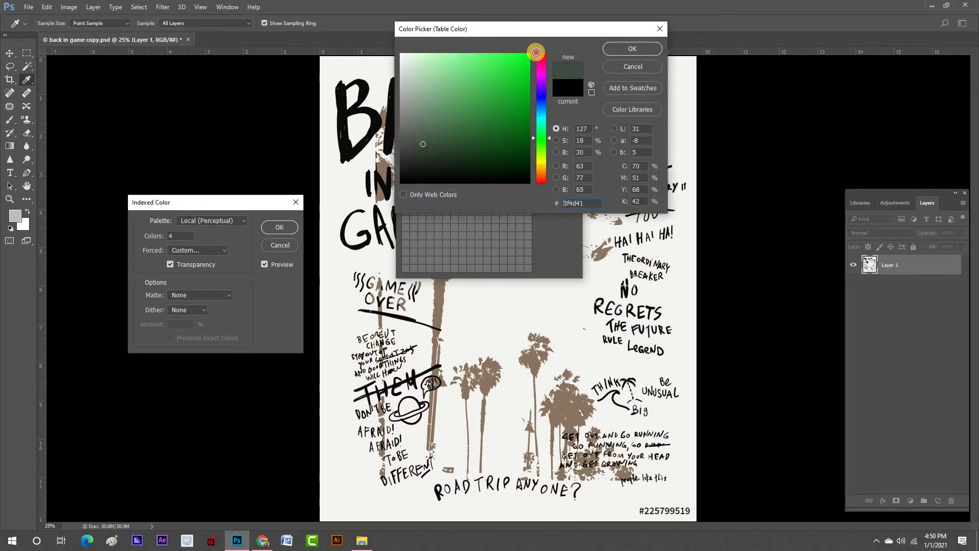
{"action": "key", "text": "Return"}
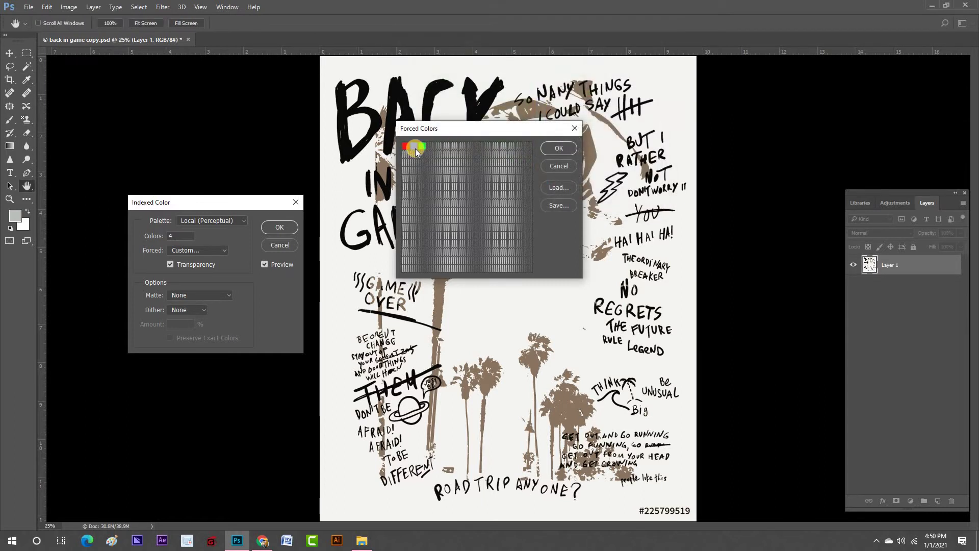
Define the fourth forced color as bright magenta and apply the table and the indexed color conversion
{"action": "left_click", "coordinate": [430, 146]}
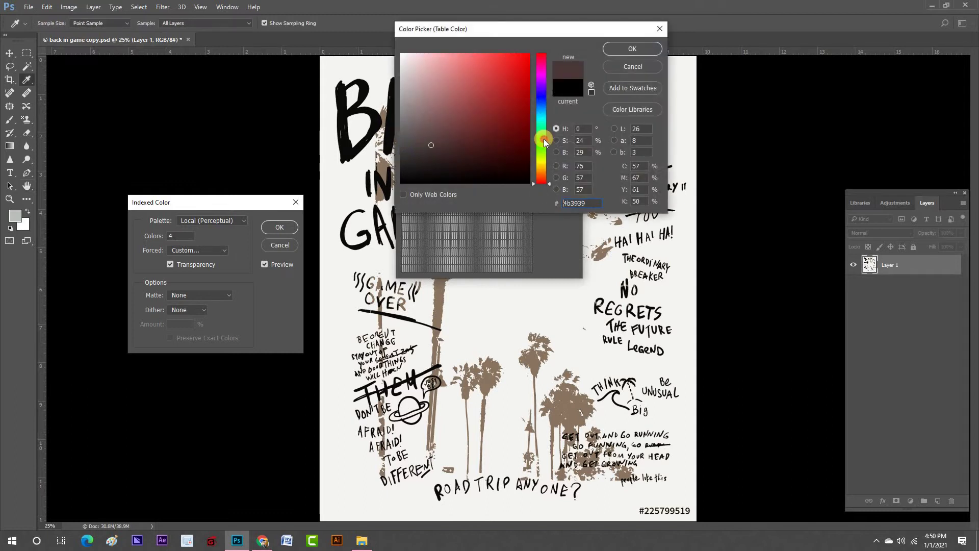
{"action": "left_click", "coordinate": [544, 140]}
{"action": "left_click", "coordinate": [540, 95]}
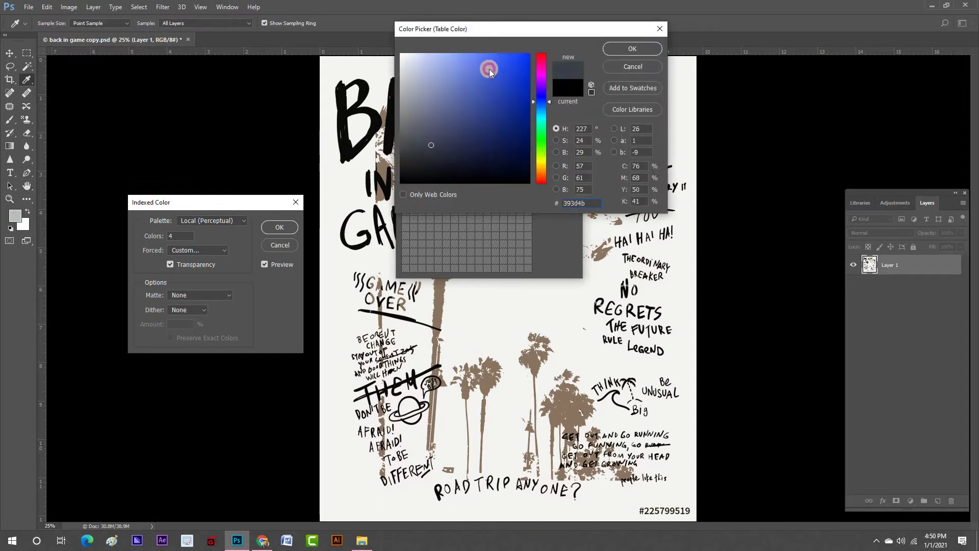
{"action": "mouse_move", "coordinate": [506, 55]}
{"action": "left_mouse_down"}
{"action": "mouse_move", "coordinate": [533, 51]}
{"action": "mouse_move", "coordinate": [521, 81]}
{"action": "mouse_move", "coordinate": [540, 71]}
{"action": "left_mouse_up"}
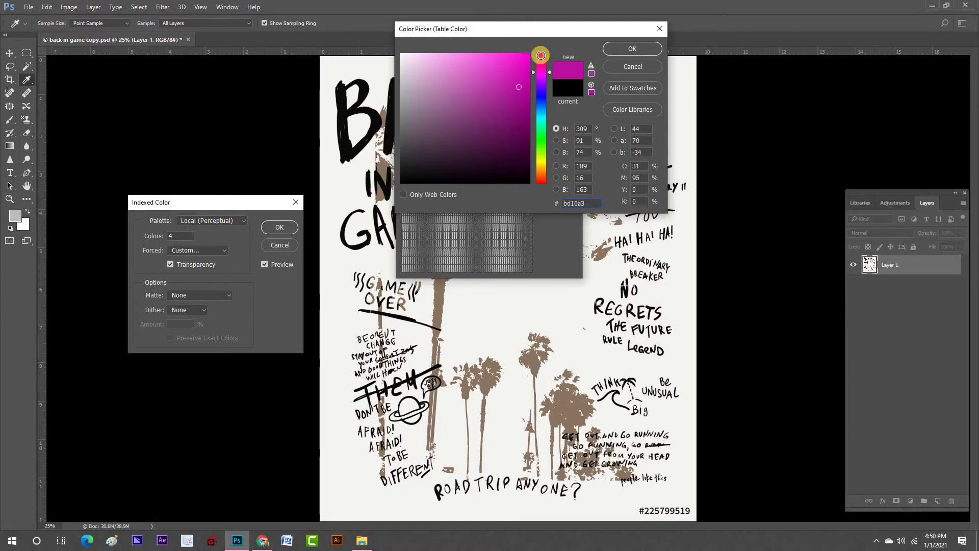
{"action": "left_click", "coordinate": [529, 54]}
{"action": "left_click", "coordinate": [623, 47]}
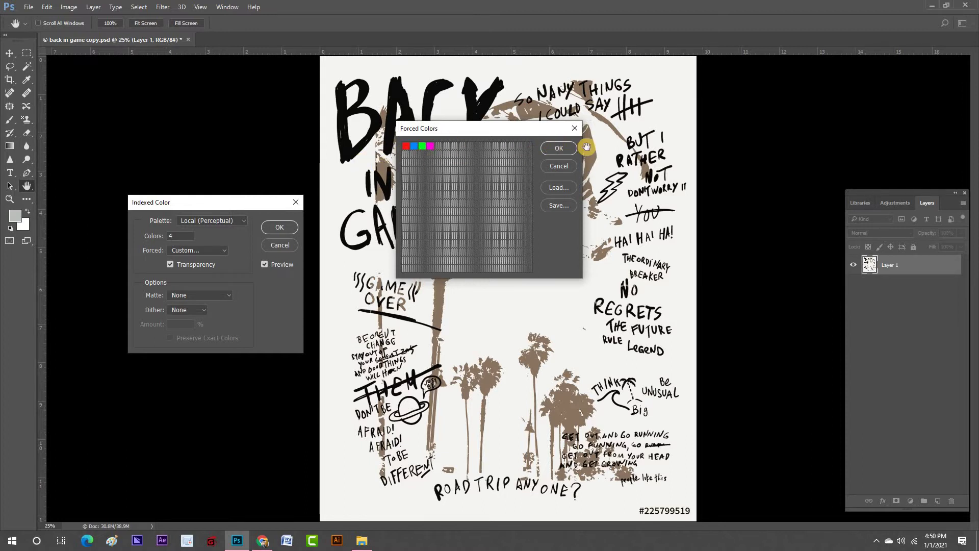
{"action": "left_click", "coordinate": [561, 147]}
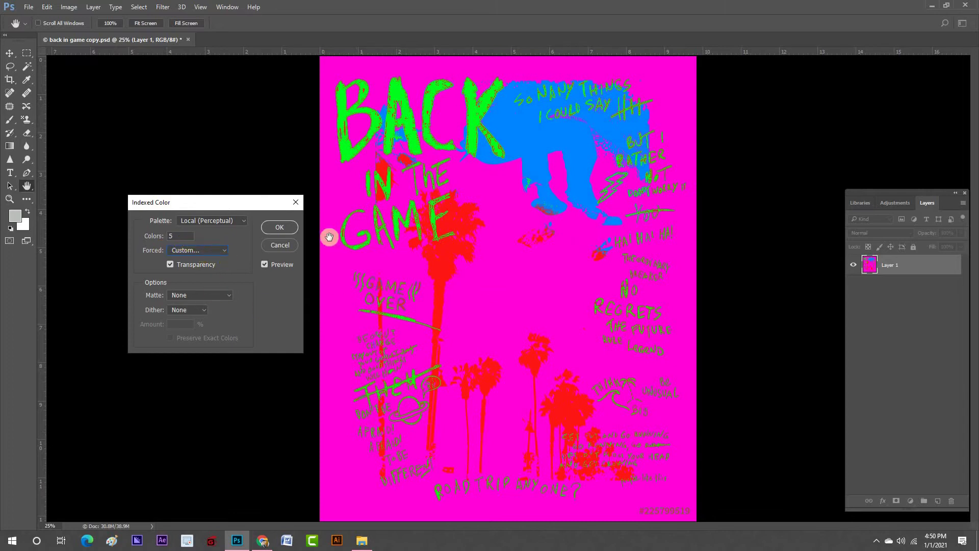
{"action": "left_click", "coordinate": [280, 227]}
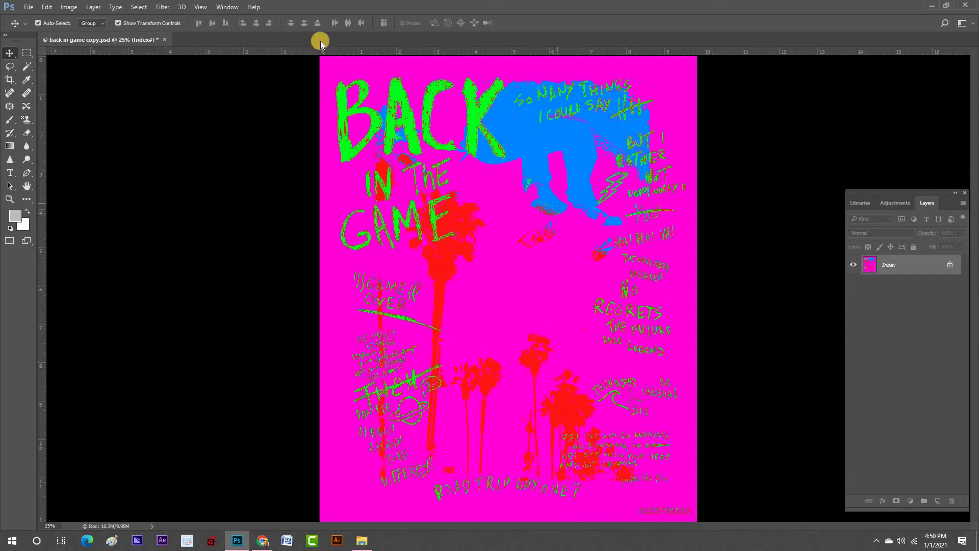
{"action": "left_click", "coordinate": [135, 7]}
{"action": "mouse_move", "coordinate": [69, 7]}
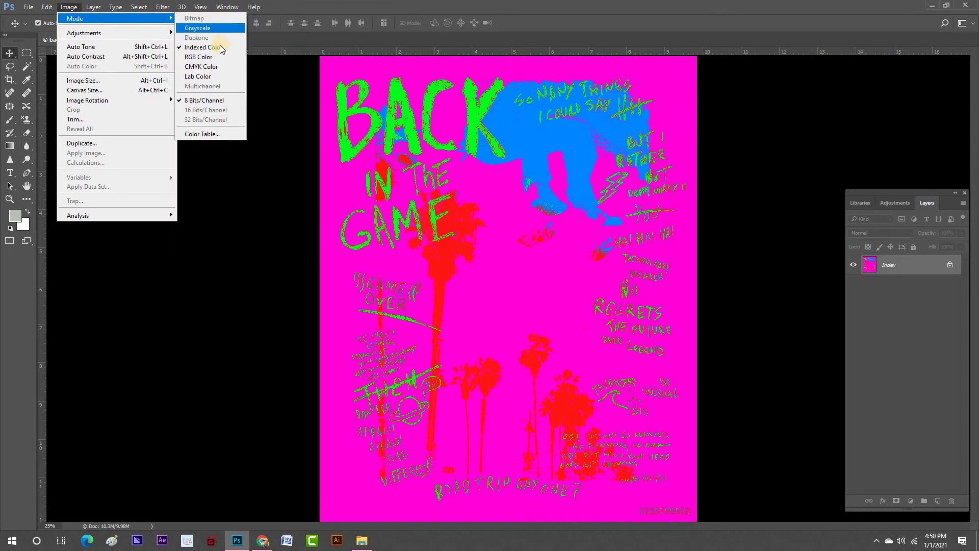
{"action": "left_click", "coordinate": [489, 161]}
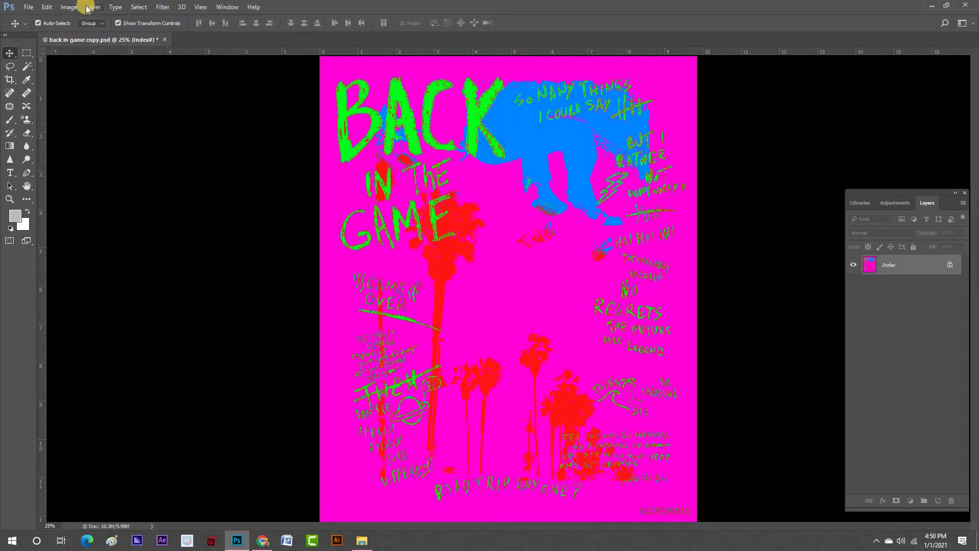
{"action": "left_click", "coordinate": [69, 8]}
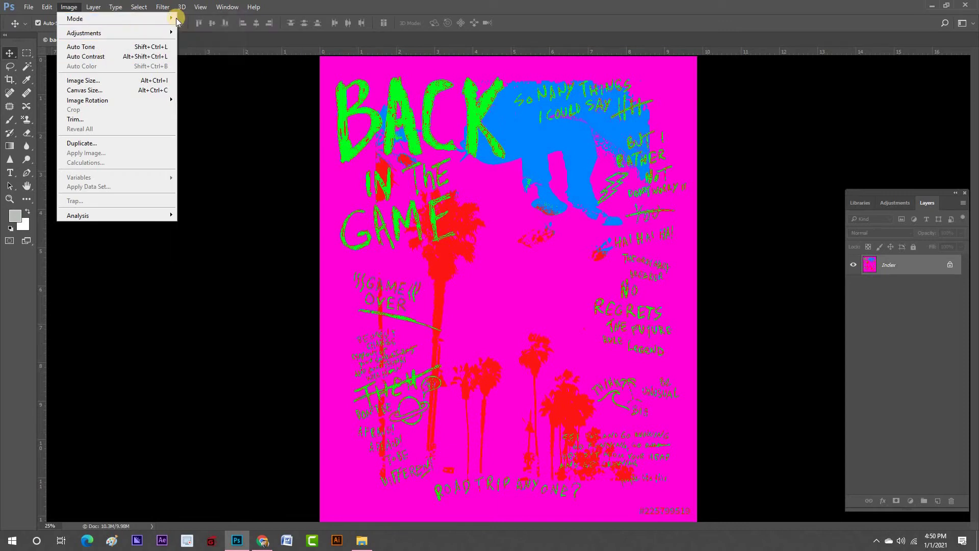
{"action": "mouse_move", "coordinate": [168, 18]}
{"action": "left_click", "coordinate": [466, 160]}
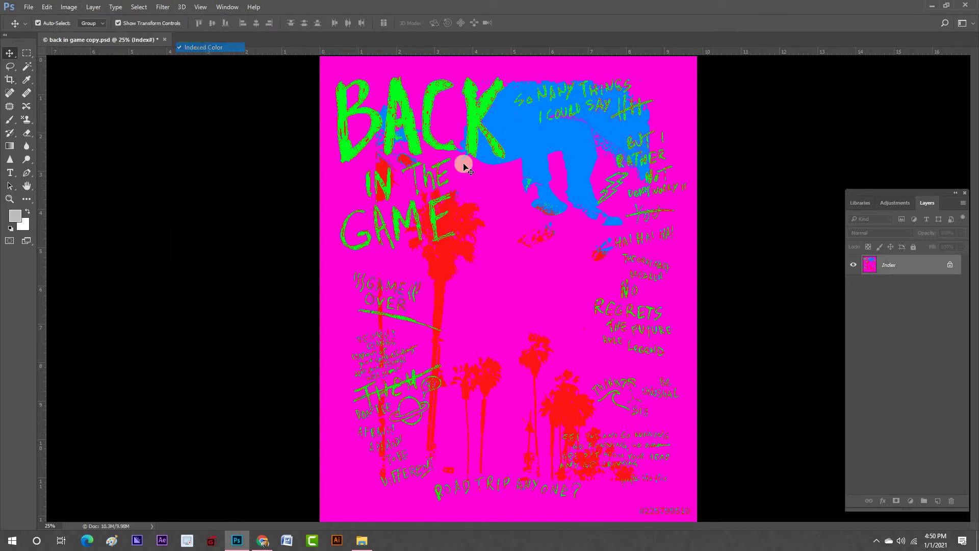
Undo the indexed color conversion, restart Indexed Color on the RGB artwork and try to set the number of colors to 4
{"action": "key", "text": "ctrl+z"}
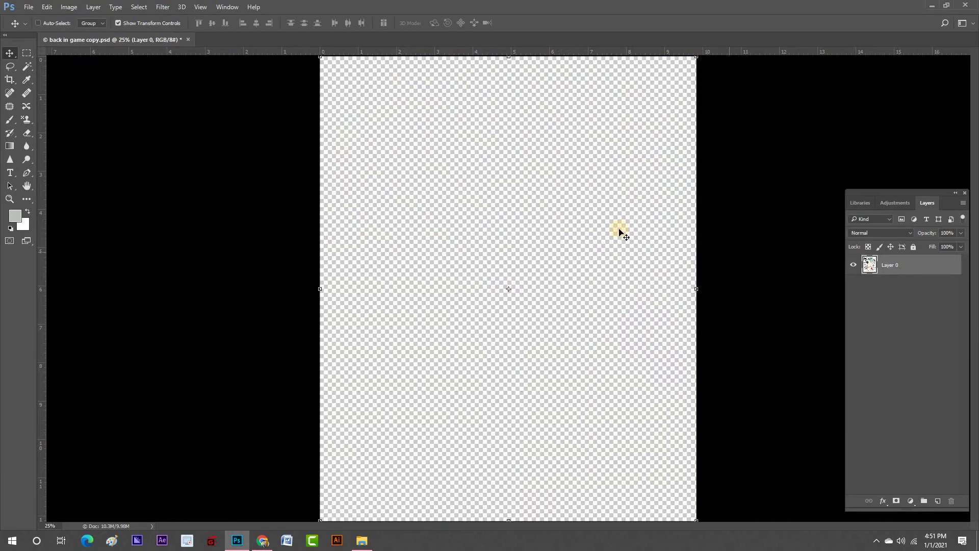
{"action": "left_click", "coordinate": [69, 7]}
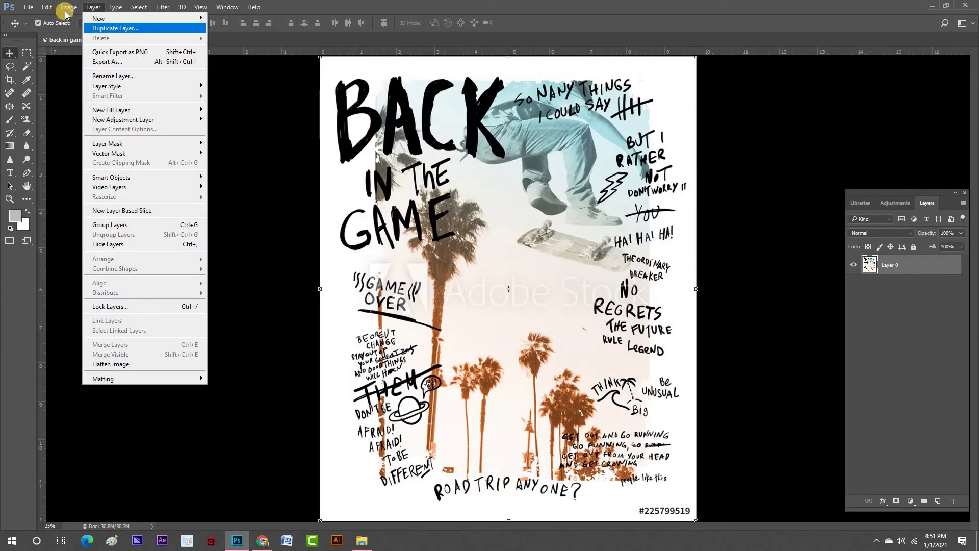
{"action": "mouse_move", "coordinate": [150, 16]}
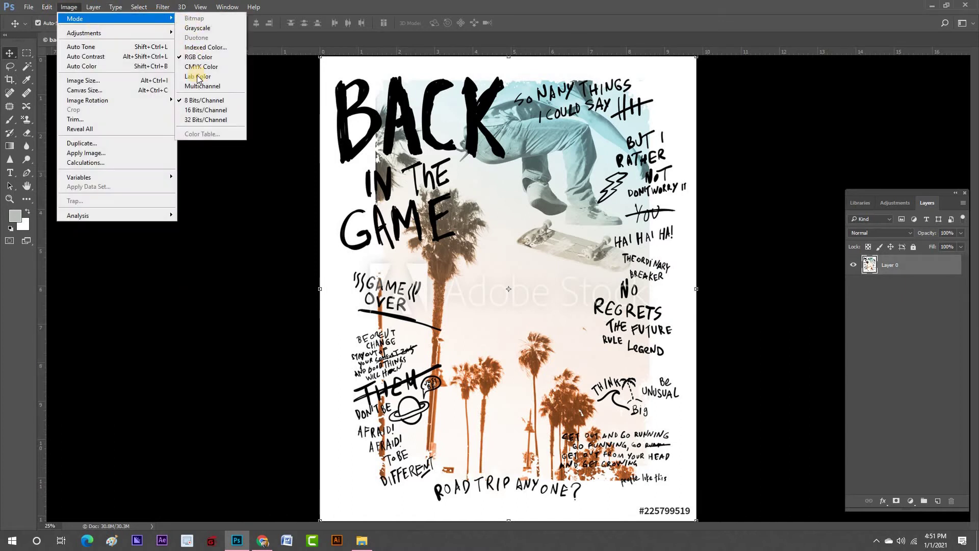
{"action": "left_click", "coordinate": [205, 46]}
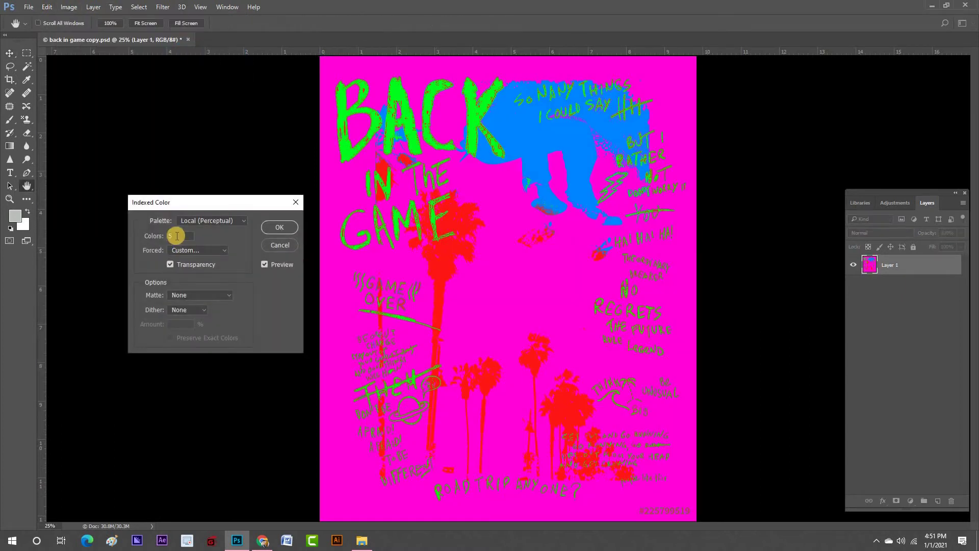
{"action": "type", "text": "4"}
{"action": "left_click", "coordinate": [223, 252]}
{"action": "key", "text": "Return"}
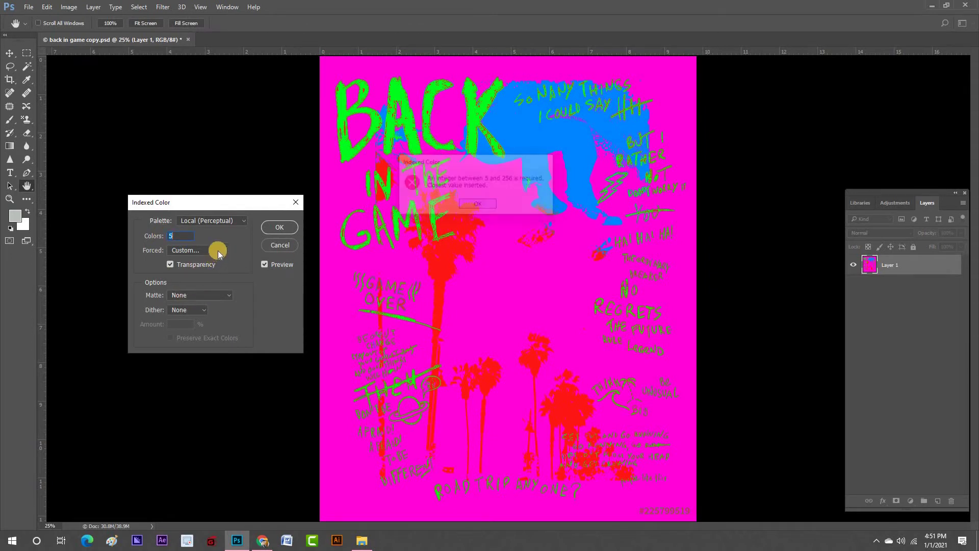
Open the Custom forced colors table and change its fourth color to near-black 10000e
{"action": "left_click", "coordinate": [219, 252]}
{"action": "left_click", "coordinate": [191, 305]}
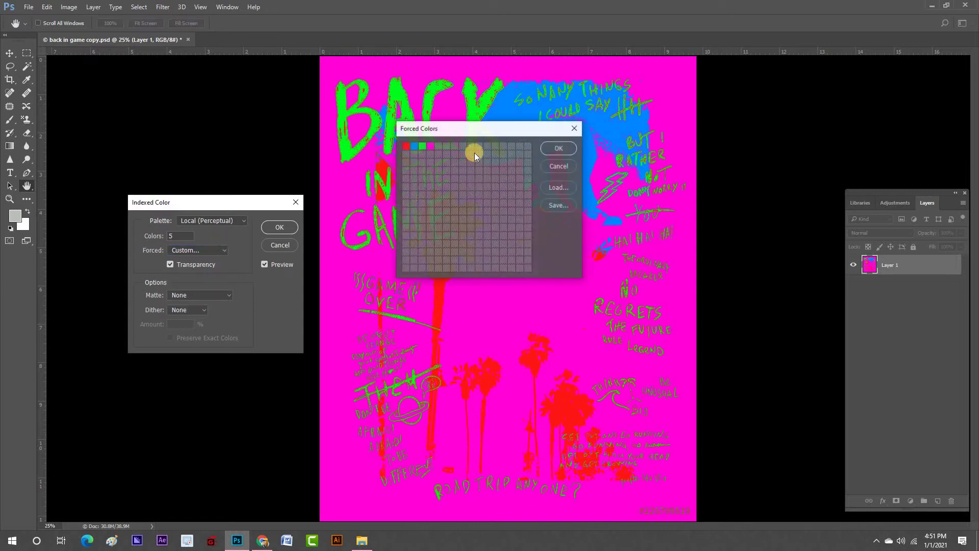
{"action": "left_click", "coordinate": [431, 146]}
{"action": "left_click_drag", "start_coordinate": [498, 138], "coordinate": [528, 175]}
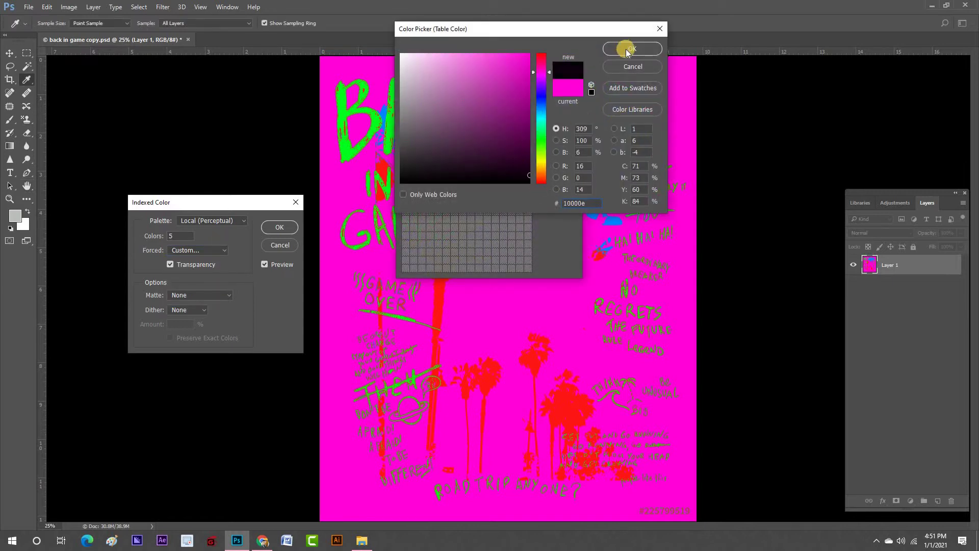
{"action": "left_click", "coordinate": [625, 50]}
Change the first color in the forced colors table from red to white ffffff
{"action": "left_click", "coordinate": [406, 147]}
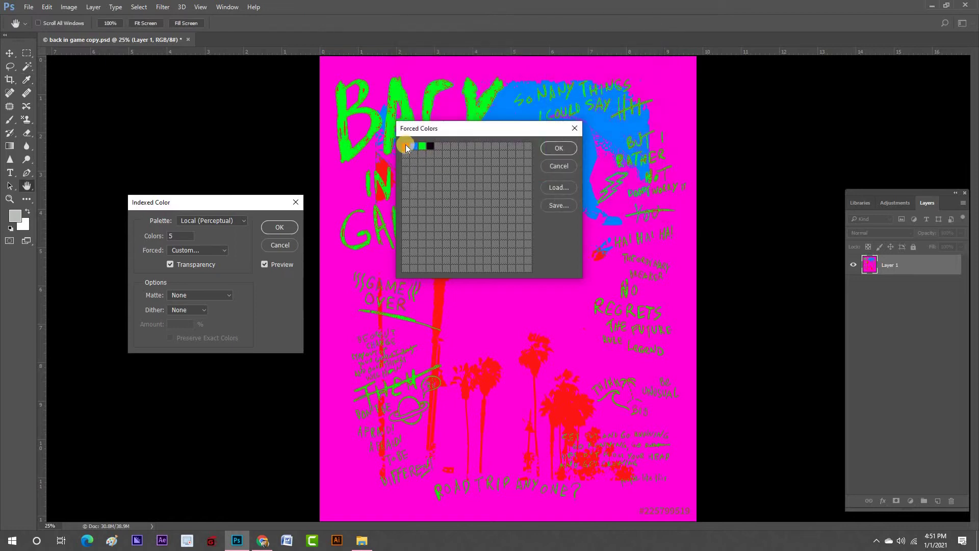
{"action": "left_click_drag", "start_coordinate": [406, 58], "coordinate": [393, 49]}
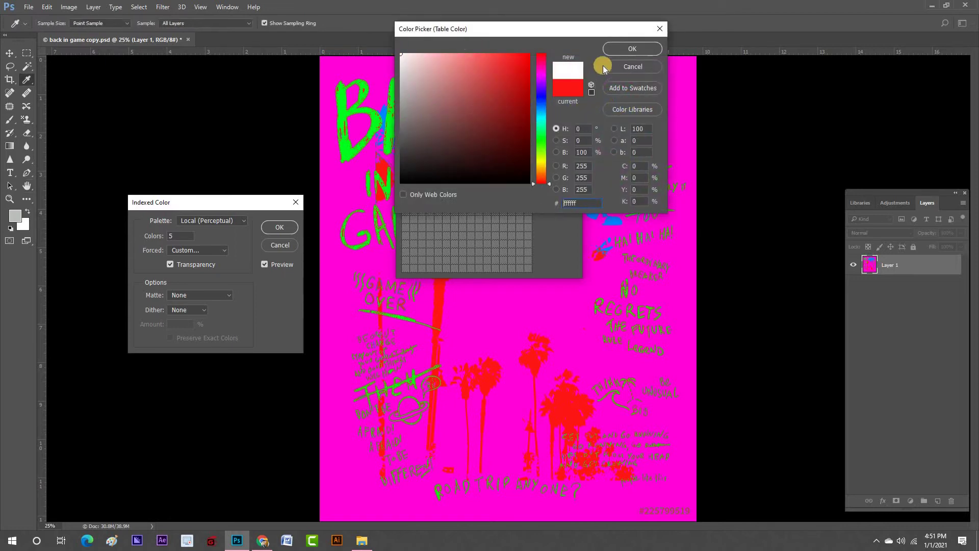
{"action": "left_click", "coordinate": [627, 50]}
Change the third color in the forced colors table to a bright golden yellow
{"action": "left_click", "coordinate": [415, 147]}
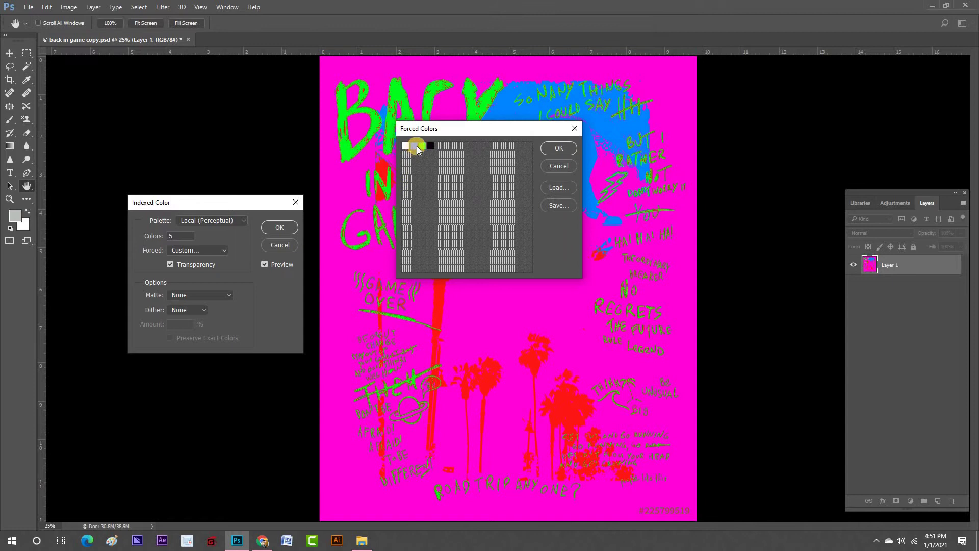
{"action": "left_click", "coordinate": [421, 147]}
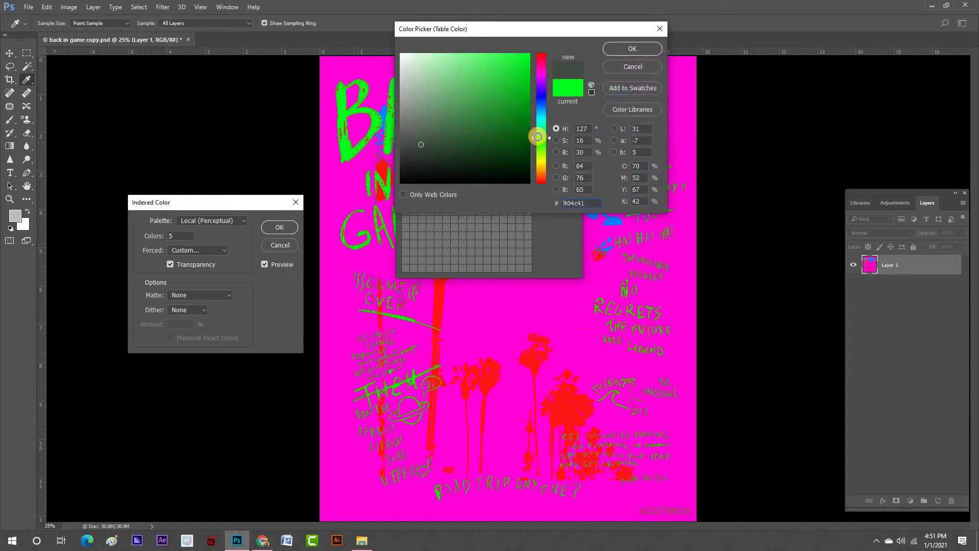
{"action": "left_click_drag", "start_coordinate": [540, 135], "coordinate": [546, 97]}
{"action": "left_click_drag", "start_coordinate": [549, 134], "coordinate": [543, 167]}
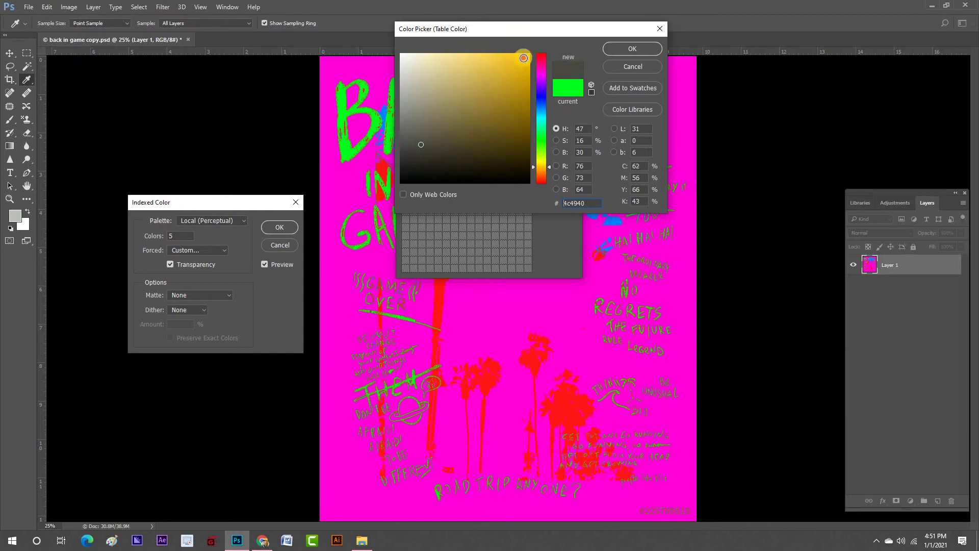
{"action": "left_click", "coordinate": [523, 58]}
{"action": "key", "text": "Return"}
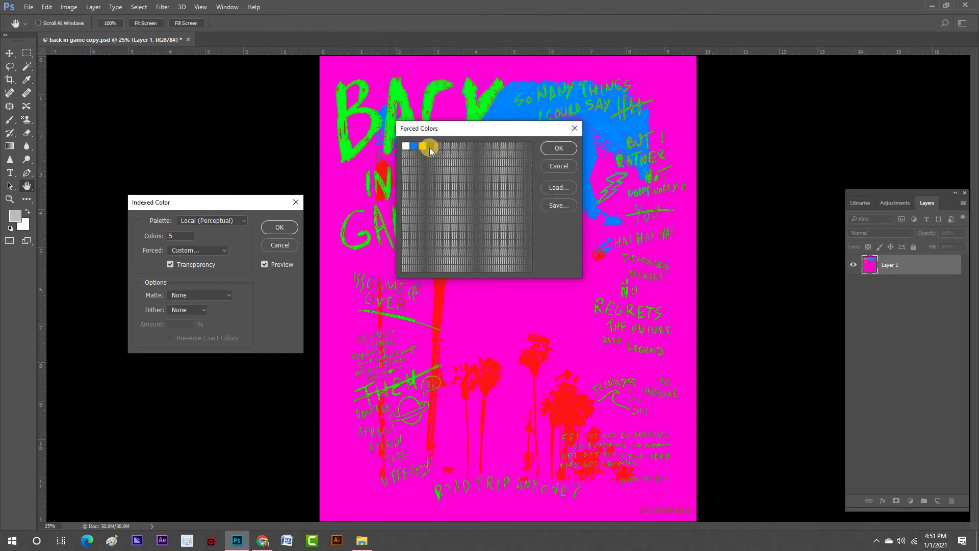
Change the second forced color to brown 8a4100 and apply the table and the indexed color conversion
{"action": "left_click", "coordinate": [414, 148]}
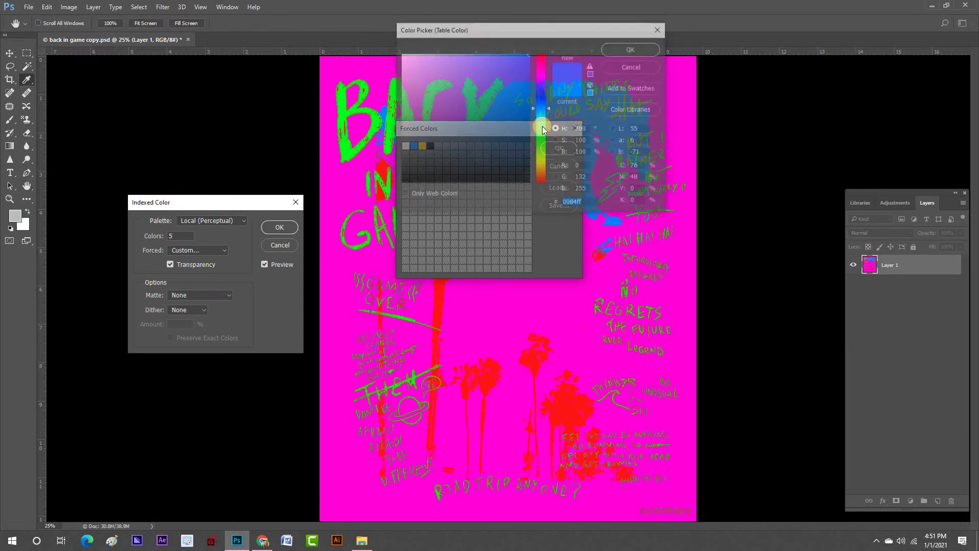
{"action": "left_click_drag", "start_coordinate": [542, 109], "coordinate": [546, 173]}
{"action": "left_click_drag", "start_coordinate": [492, 100], "coordinate": [530, 113]}
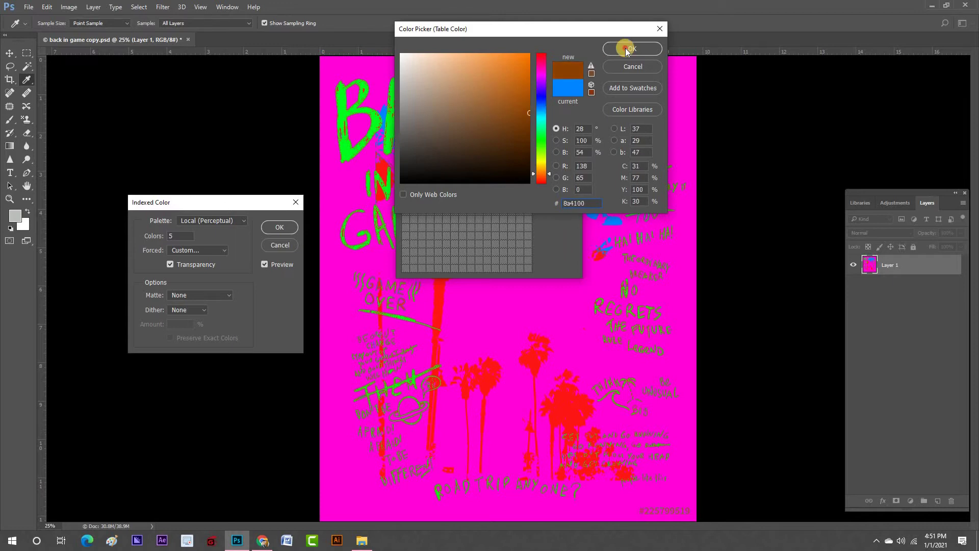
{"action": "key", "text": "Return"}
{"action": "left_click", "coordinate": [558, 148]}
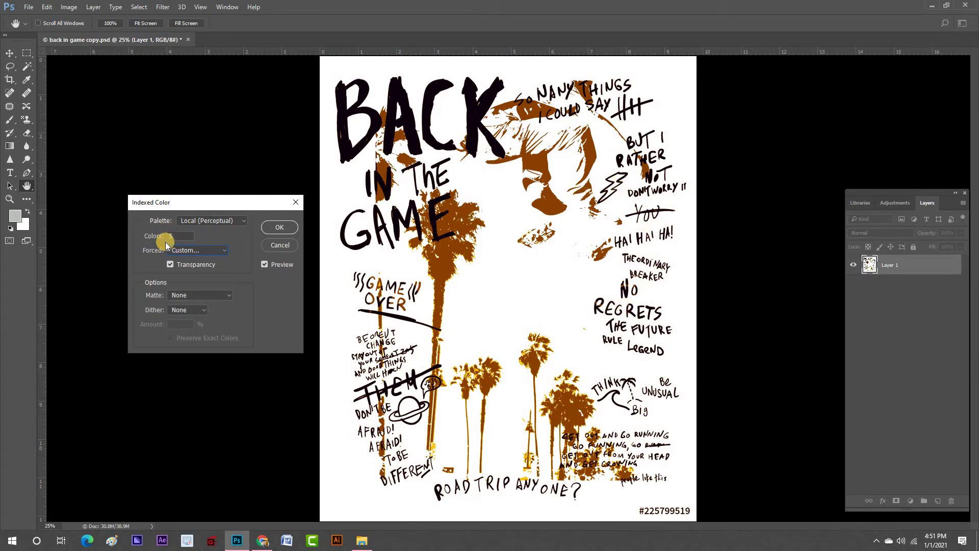
{"action": "left_click", "coordinate": [271, 227]}
{"action": "key", "text": "v"}
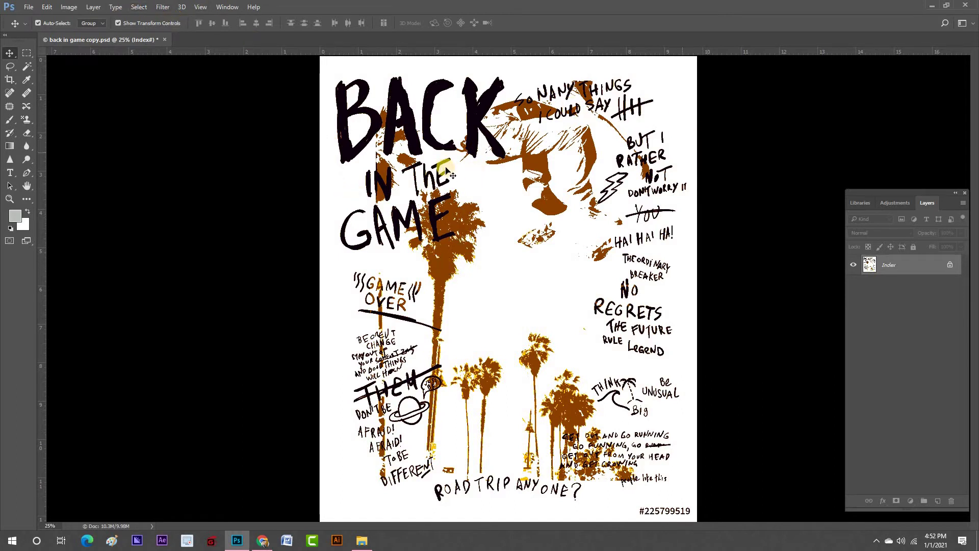
Select the near-black lettering with Color Range, sampling its color and setting the fuzziness to 92
{"action": "left_click", "coordinate": [65, 7]}
{"action": "mouse_move", "coordinate": [93, 18]}
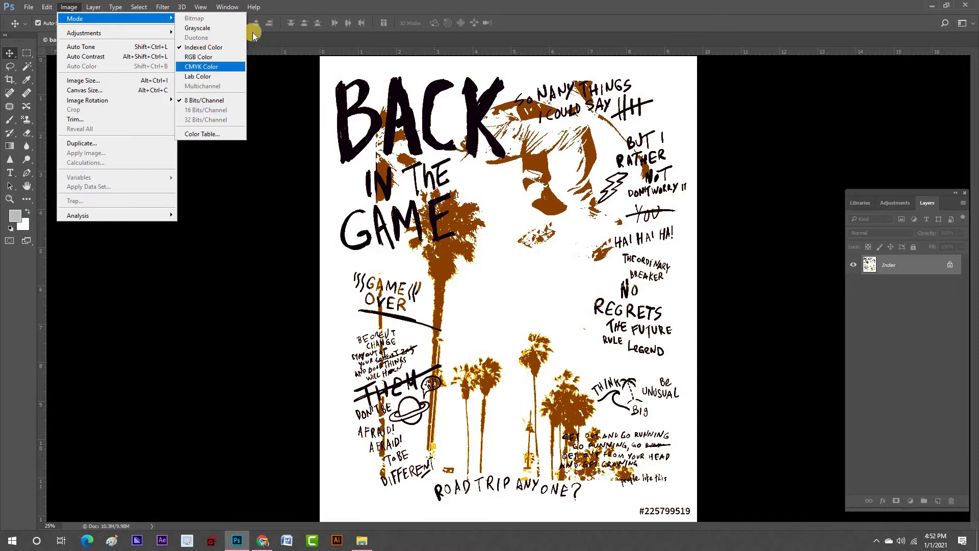
{"action": "mouse_move", "coordinate": [141, 8]}
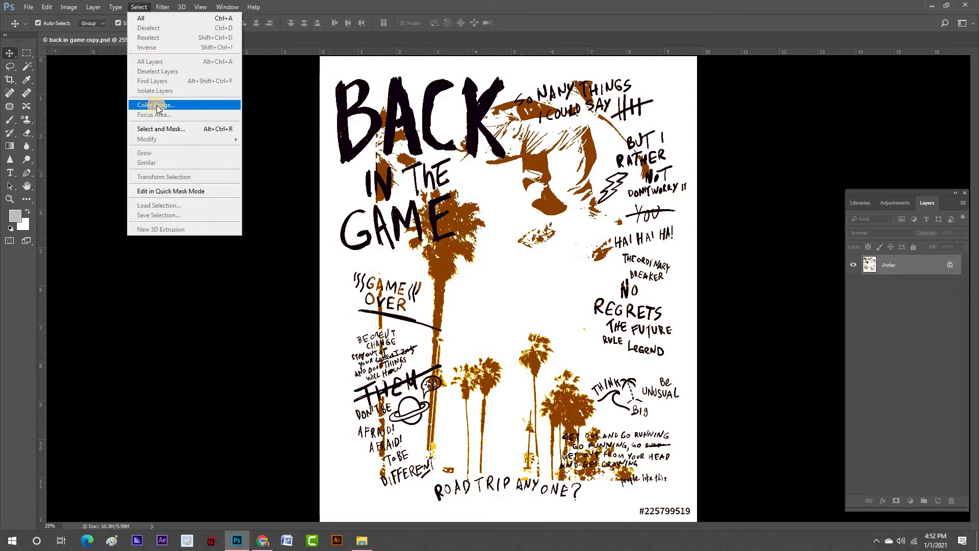
{"action": "left_click", "coordinate": [138, 7]}
{"action": "left_click", "coordinate": [139, 8]}
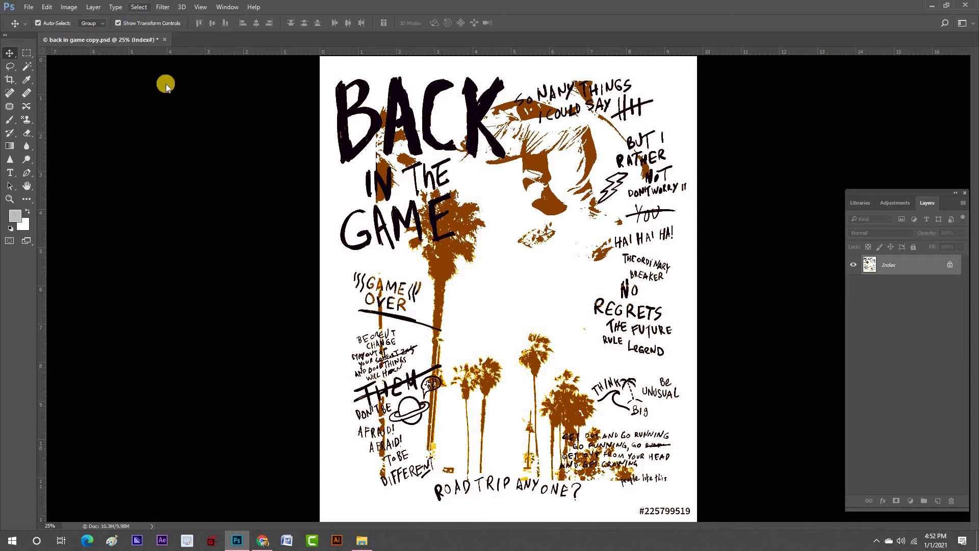
{"action": "left_click", "coordinate": [155, 105]}
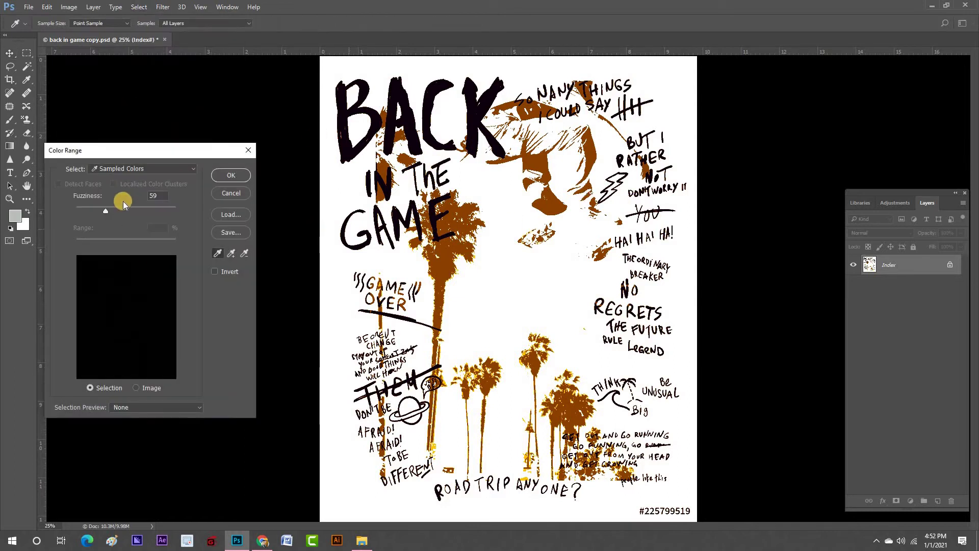
{"action": "left_click", "coordinate": [346, 147]}
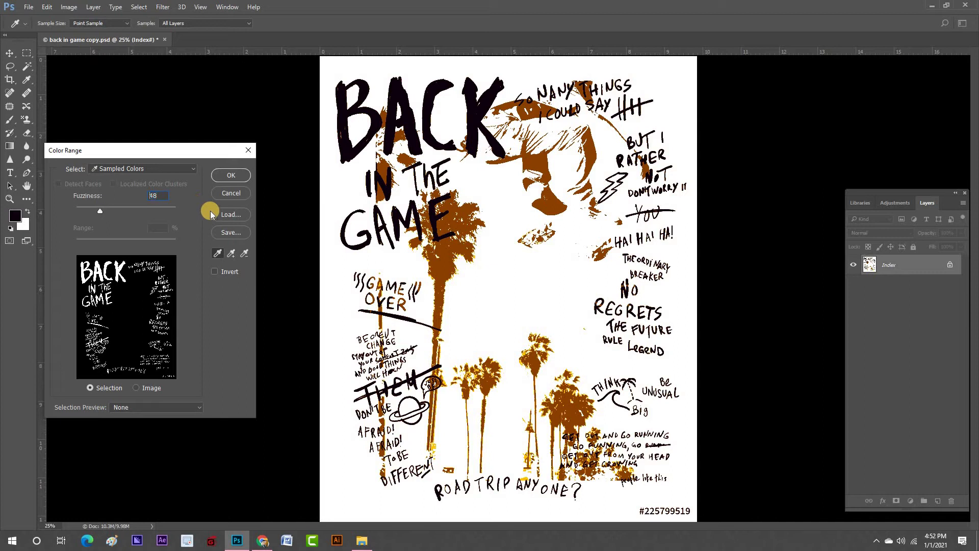
{"action": "left_click_drag", "start_coordinate": [100, 210], "coordinate": [122, 218]}
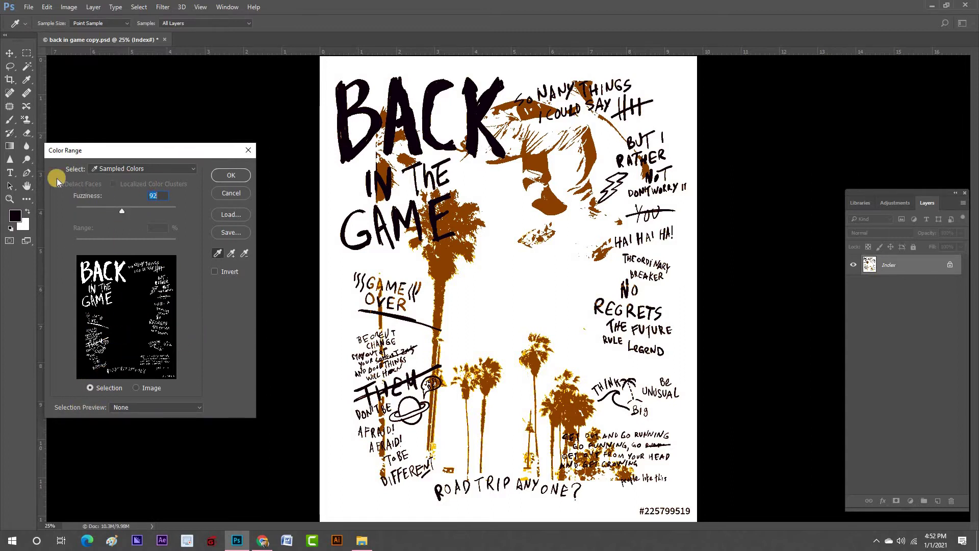
{"action": "left_click", "coordinate": [228, 175]}
{"action": "key", "text": "v"}
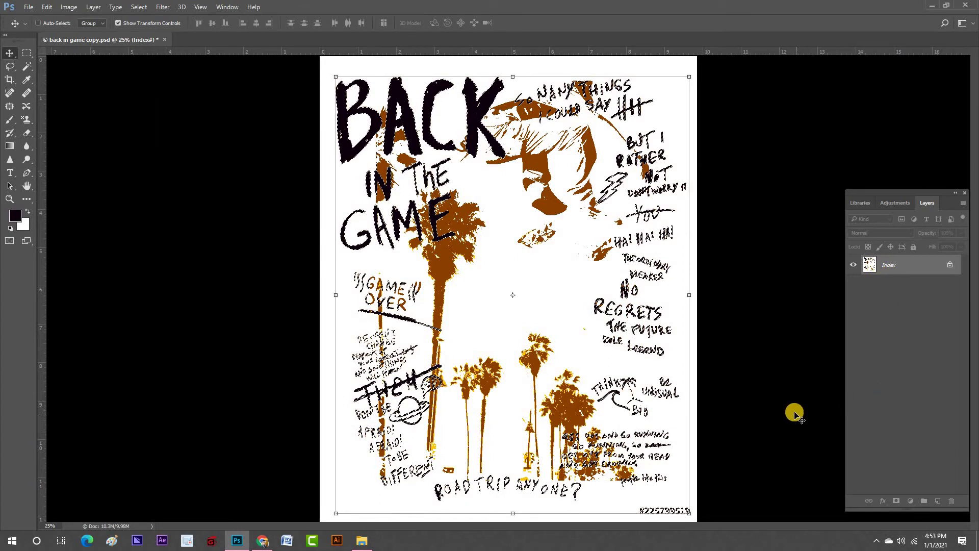
{"action": "key", "text": "ctrl"}
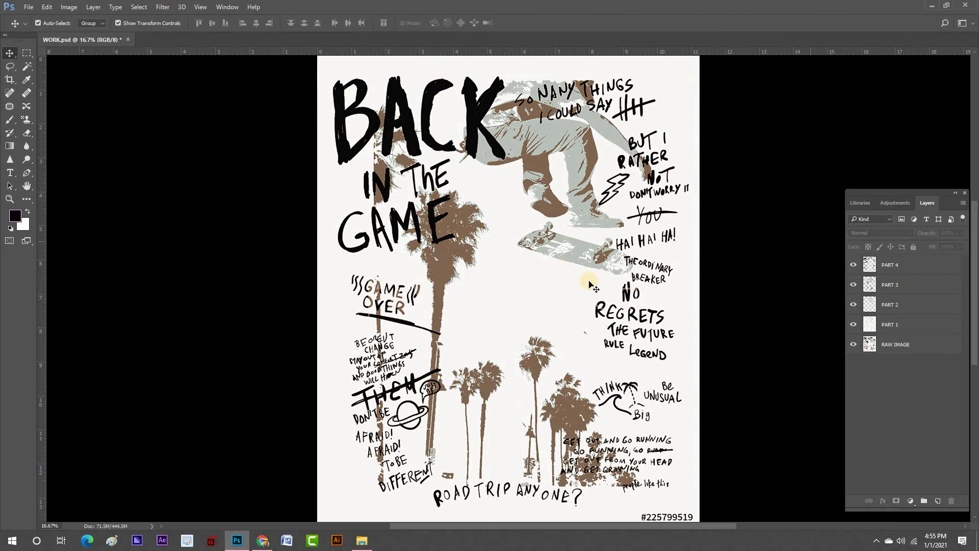
Select the RAW IMAGE layer in WORK.psd and hide the layers PART 1 through PART 4
{"action": "left_click", "coordinate": [891, 347]}
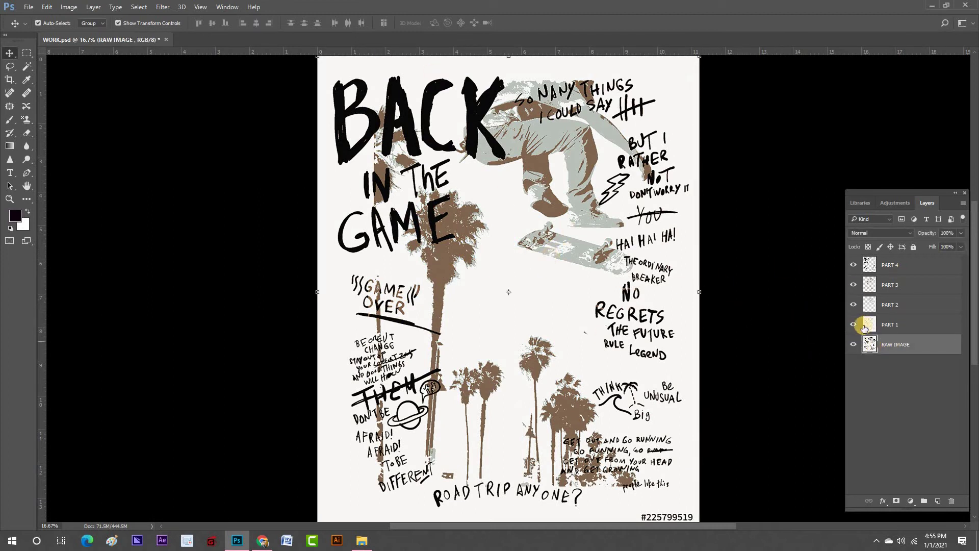
{"action": "left_click_drag", "start_coordinate": [856, 311], "coordinate": [853, 400]}
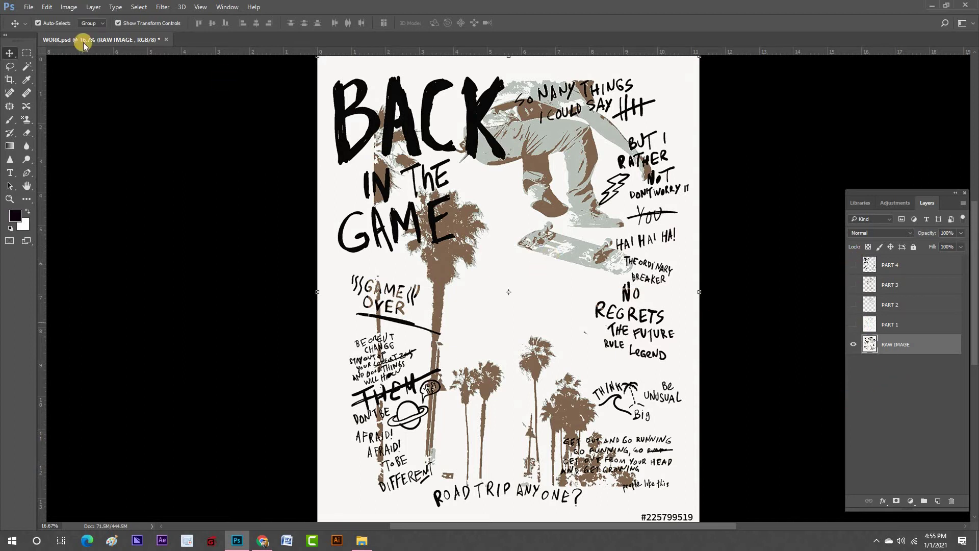
{"action": "key", "text": "ctrl"}
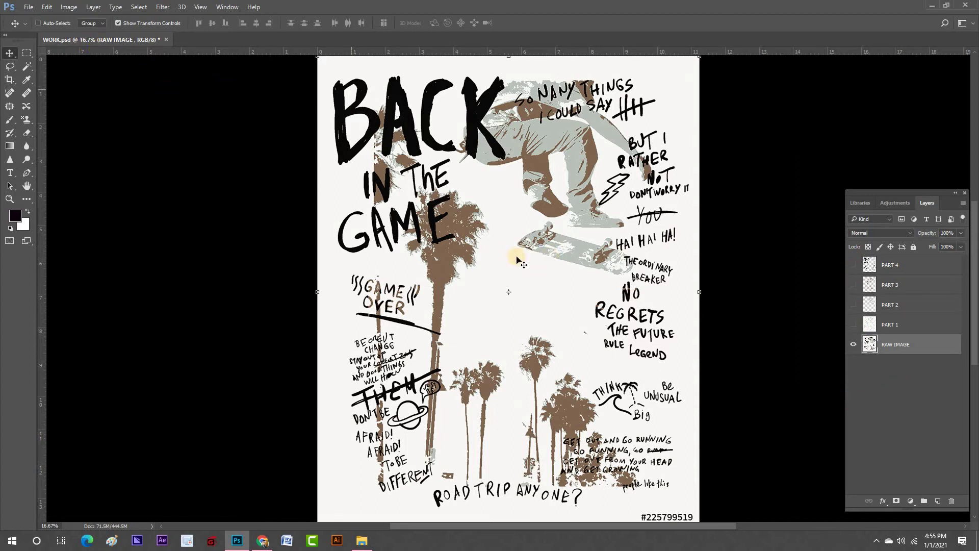
Create a new 640 x 640 pixel RGB document at 72 pixels/inch with a white background, and return to WORK.psd
{"action": "key", "text": "ctrl+n"}
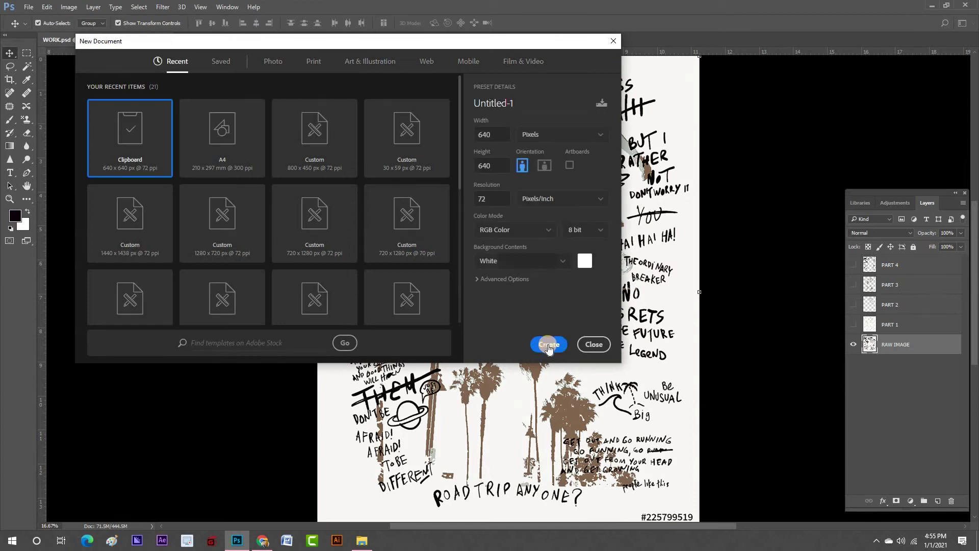
{"action": "left_click", "coordinate": [548, 344]}
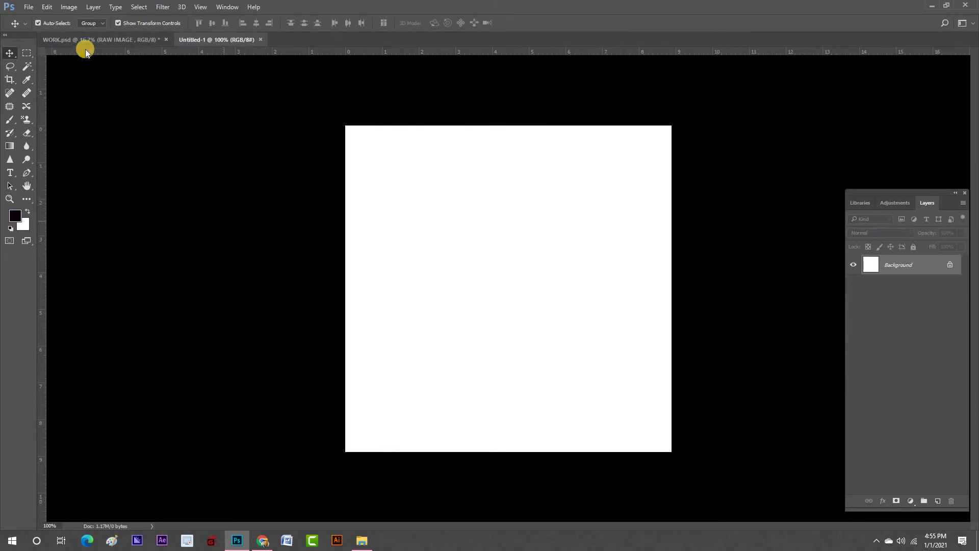
{"action": "key", "text": "ctrl+Tab"}
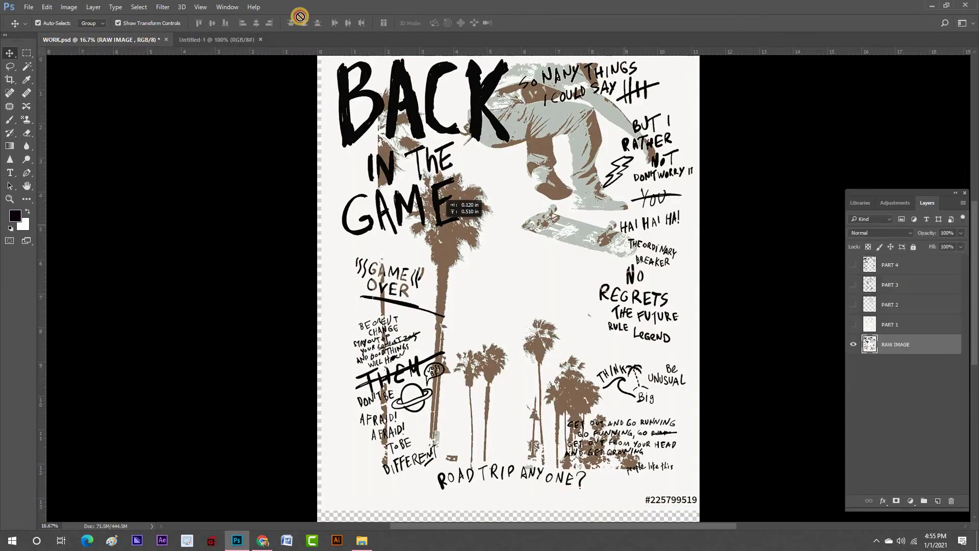
Copy the RAW IMAGE layer into the Untitled-1 document and scale it proportionally to about 12.11%
{"action": "left_click_drag", "start_coordinate": [222, 40], "coordinate": [509, 332]}
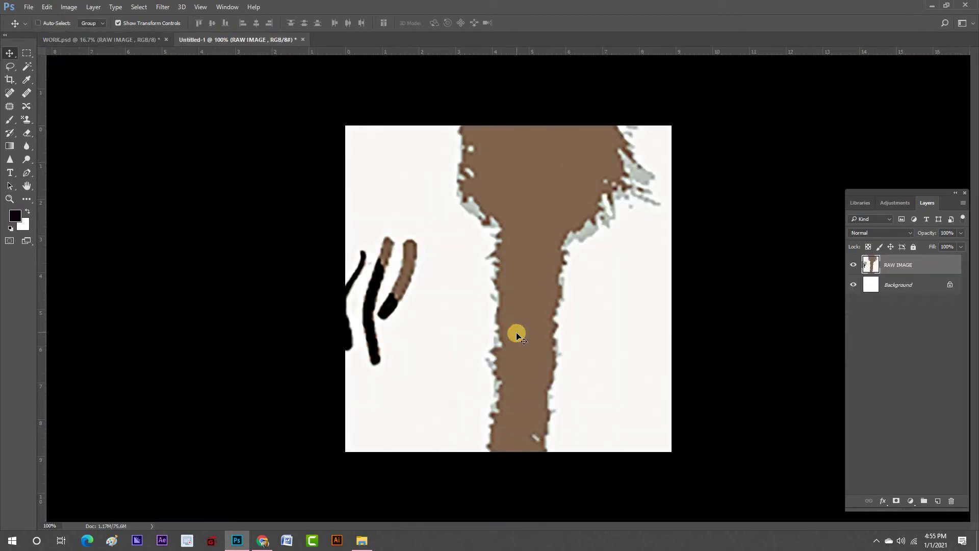
{"action": "key", "text": "ctrl+t"}
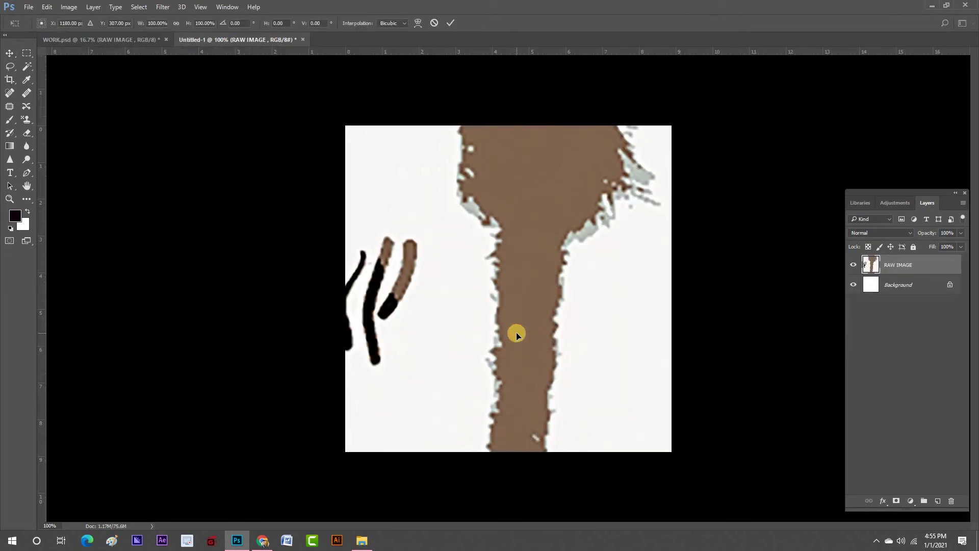
{"action": "key", "text": "ctrl+minus"}
{"action": "key", "text": "ctrl+minus"}
{"action": "key", "text": "ctrl+minus"}
{"action": "key", "text": "ctrl+minus"}
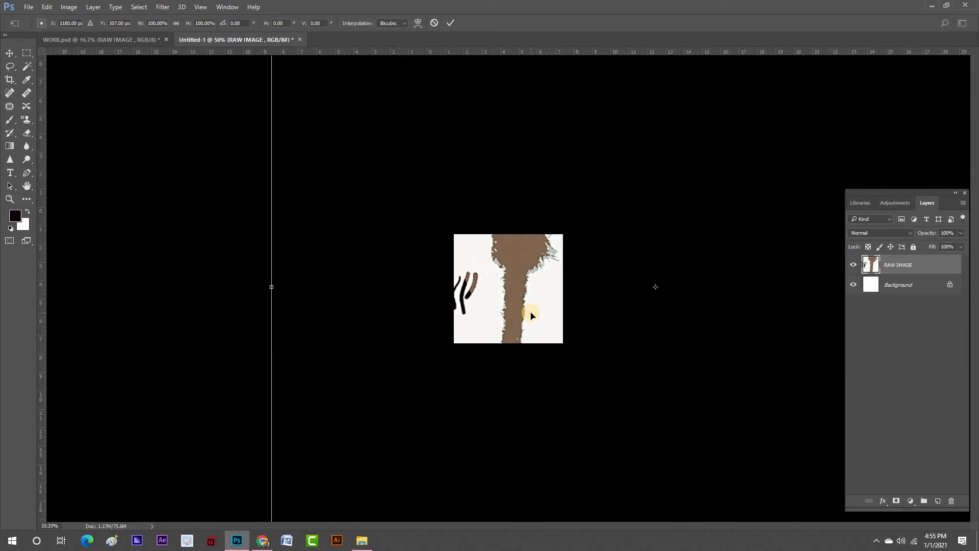
{"action": "key", "text": "ctrl+minus"}
{"action": "key", "text": "ctrl+minus"}
{"action": "key", "text": "ctrl+minus"}
{"action": "key", "text": "ctrl+minus"}
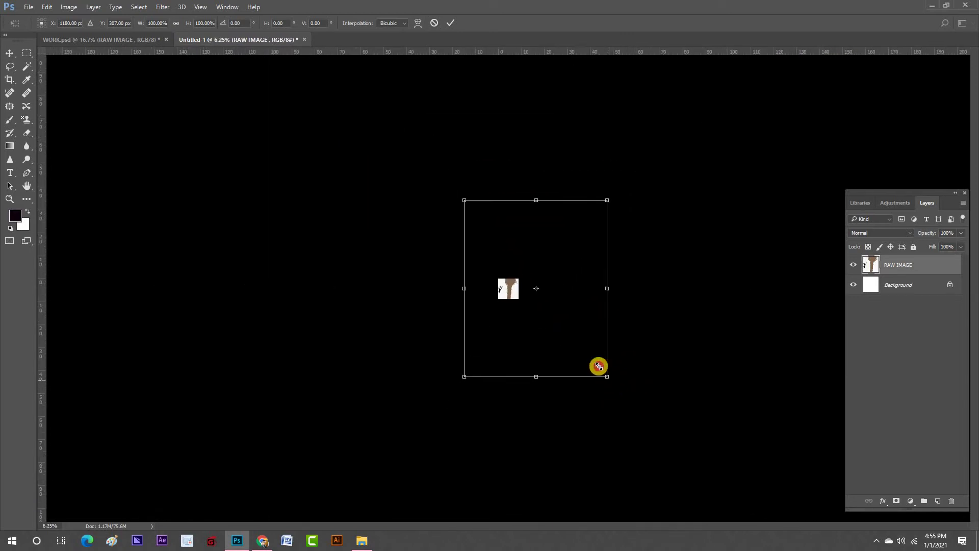
{"action": "left_click_drag", "start_coordinate": [597, 366], "coordinate": [544, 299]}
{"action": "left_click", "coordinate": [503, 295], "text": "alt"}
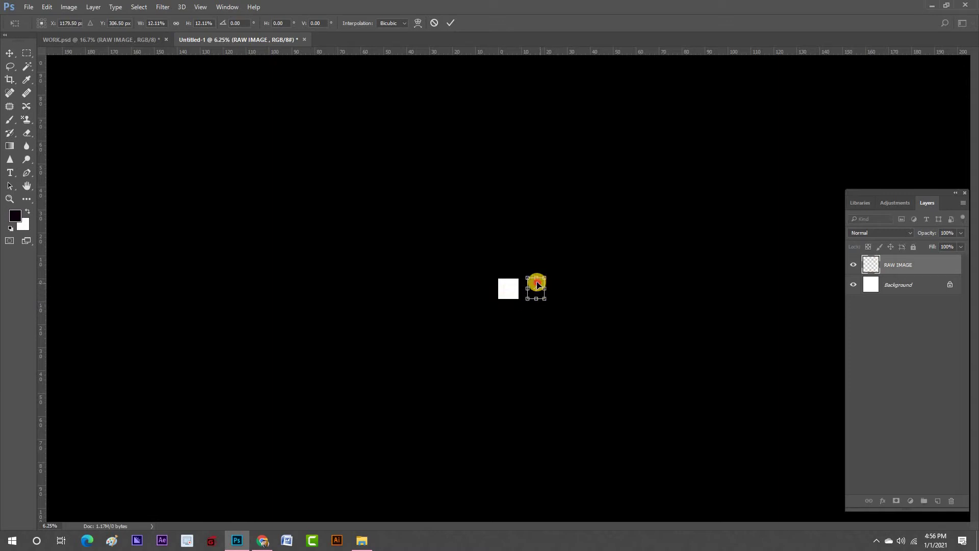
Move the scaled artwork onto the canvas, centered at about X 320.5 px and Y 303.5 px, and apply the transformation
{"action": "left_click_drag", "start_coordinate": [538, 284], "coordinate": [518, 284]}
{"action": "key", "text": "ctrl+plus"}
{"action": "key", "text": "ctrl+plus"}
{"action": "key", "text": "ctrl+plus"}
{"action": "key", "text": "ctrl+plus"}
{"action": "key", "text": "ctrl+plus"}
{"action": "key", "text": "ctrl+plus"}
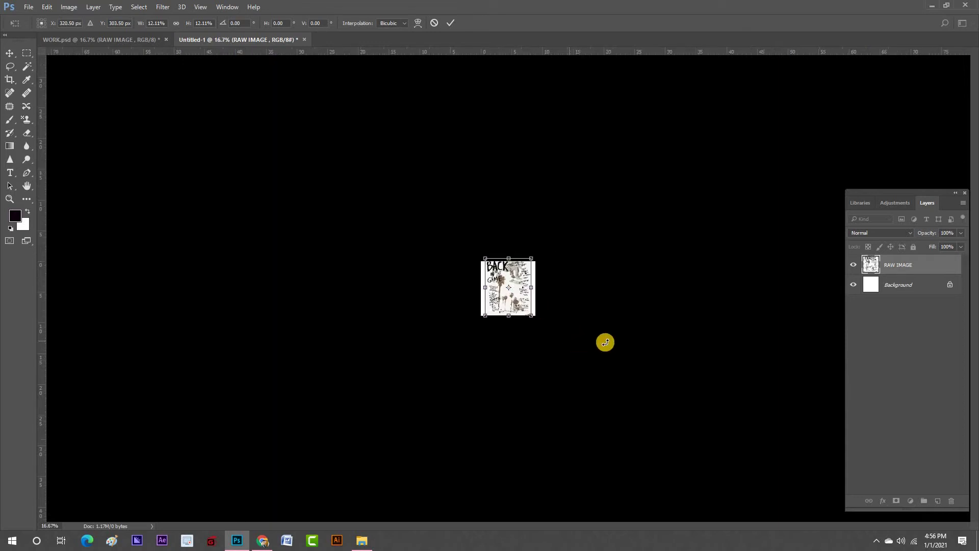
{"action": "key", "text": "ctrl+plus"}
{"action": "key", "text": "ctrl+plus"}
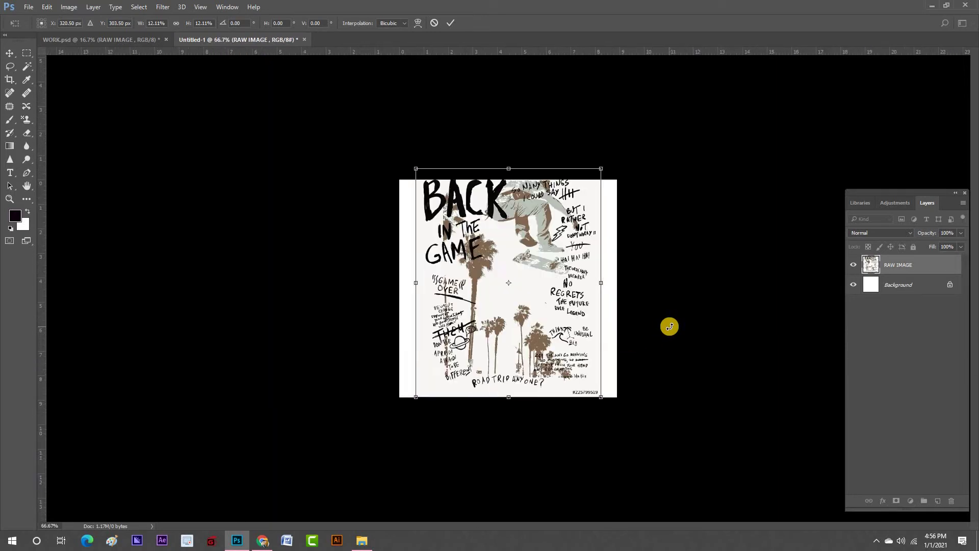
{"action": "key", "text": "ctrl+plus"}
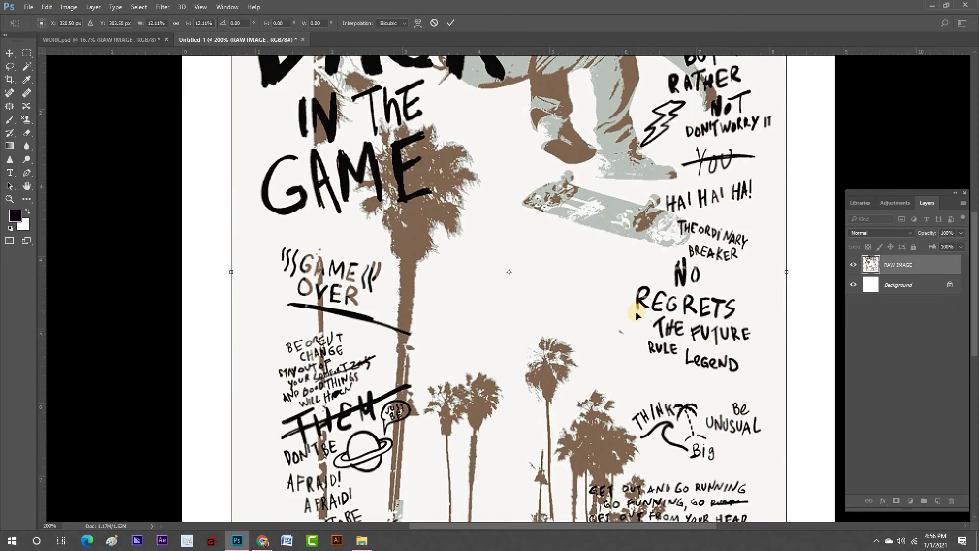
{"action": "key", "text": "ctrl+minus"}
{"action": "key", "text": "ctrl+minus"}
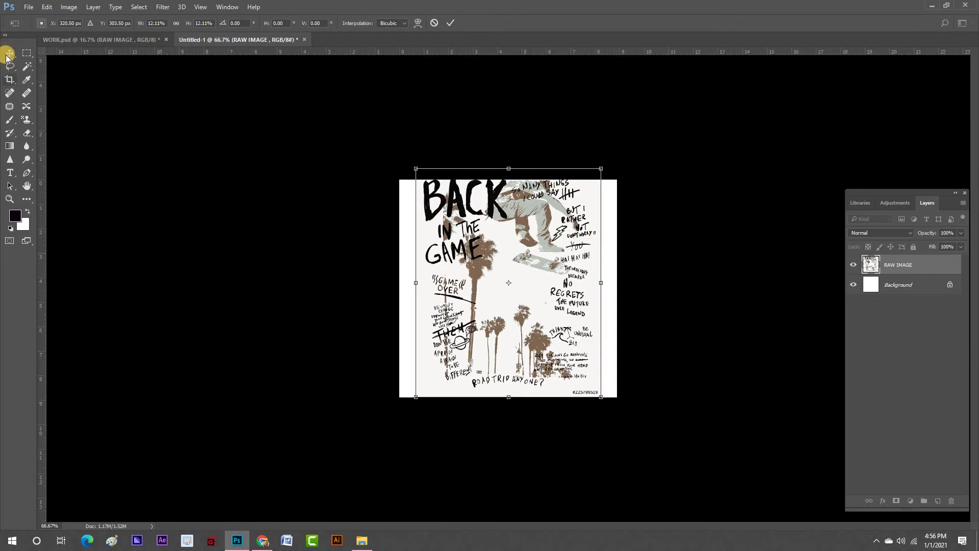
{"action": "left_click", "coordinate": [7, 56]}
{"action": "left_click", "coordinate": [452, 204]}
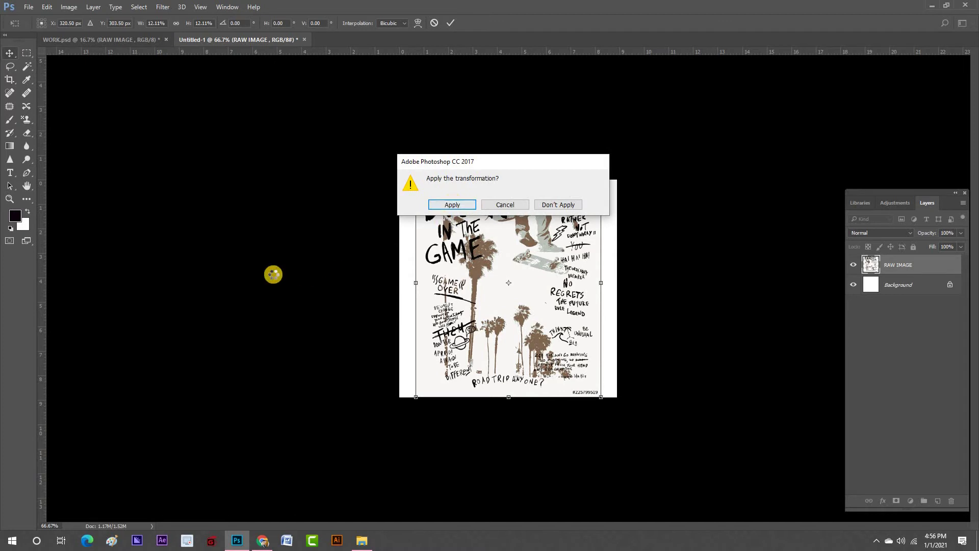
{"action": "left_click", "coordinate": [537, 214]}
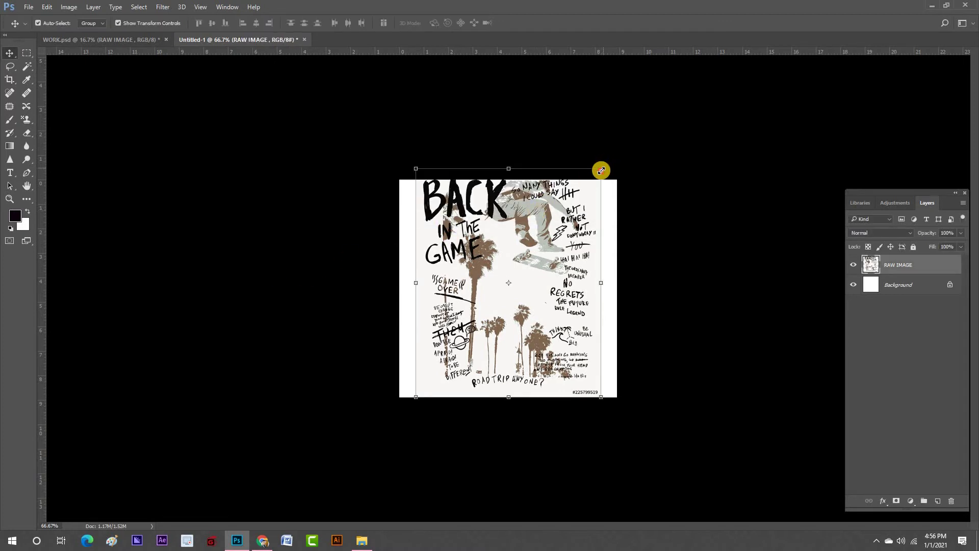
Shrink the artwork to about 91% from its upper corner so it fits inside the canvas, and apply the transformation
{"action": "left_click_drag", "start_coordinate": [601, 170], "coordinate": [584, 188]}
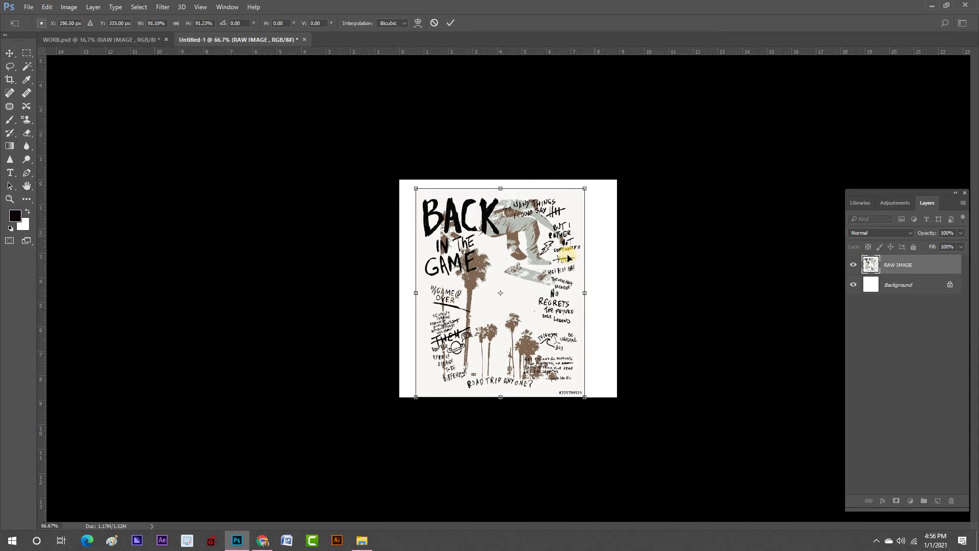
{"action": "key", "text": "ctrl+plus"}
{"action": "key", "text": "ctrl+plus"}
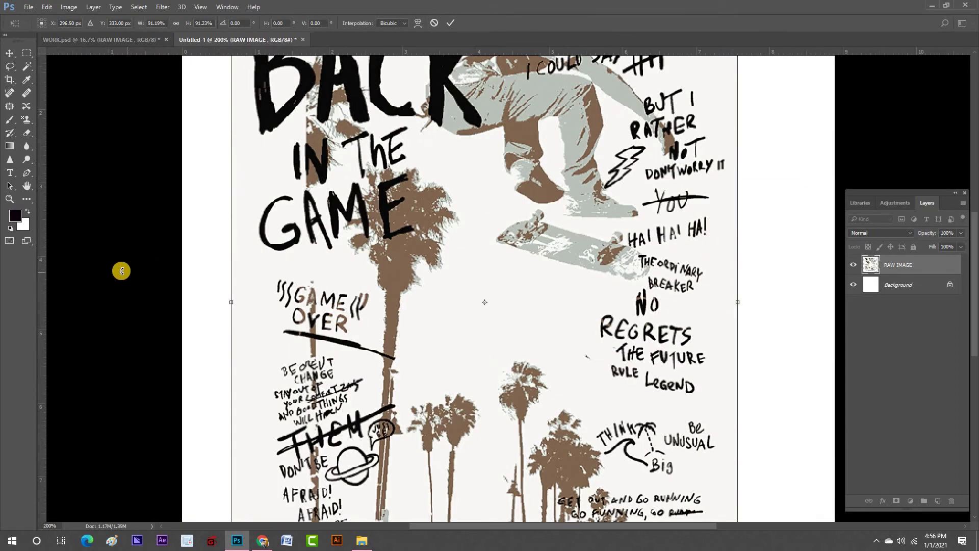
{"action": "left_click", "coordinate": [121, 270]}
{"action": "scroll", "coordinate": [360, 242], "scroll_direction": "down", "scroll_amount": 3}
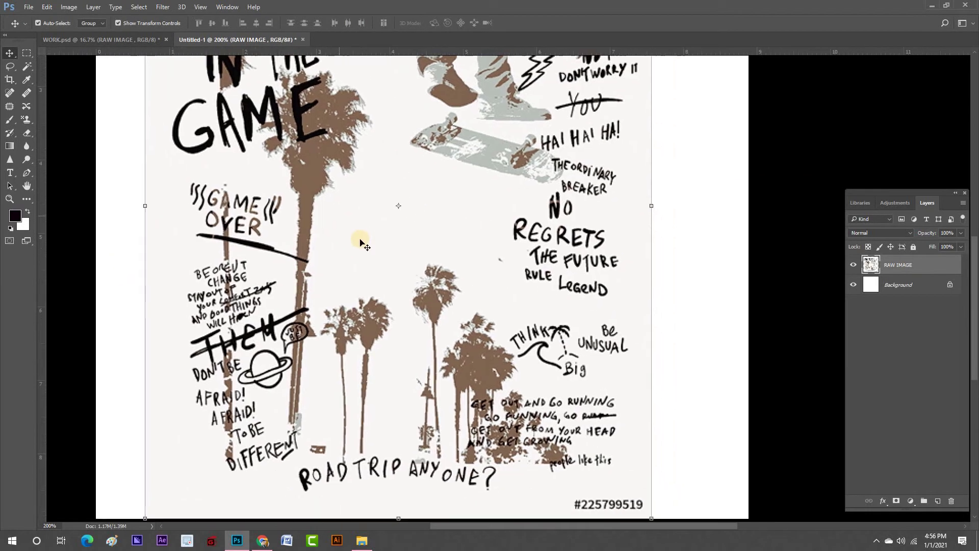
{"action": "key", "text": "ctrl+minus"}
{"action": "key", "text": "ctrl+minus"}
Hide the white Background layer and select the RAW IMAGE layer
{"action": "left_click", "coordinate": [414, 215]}
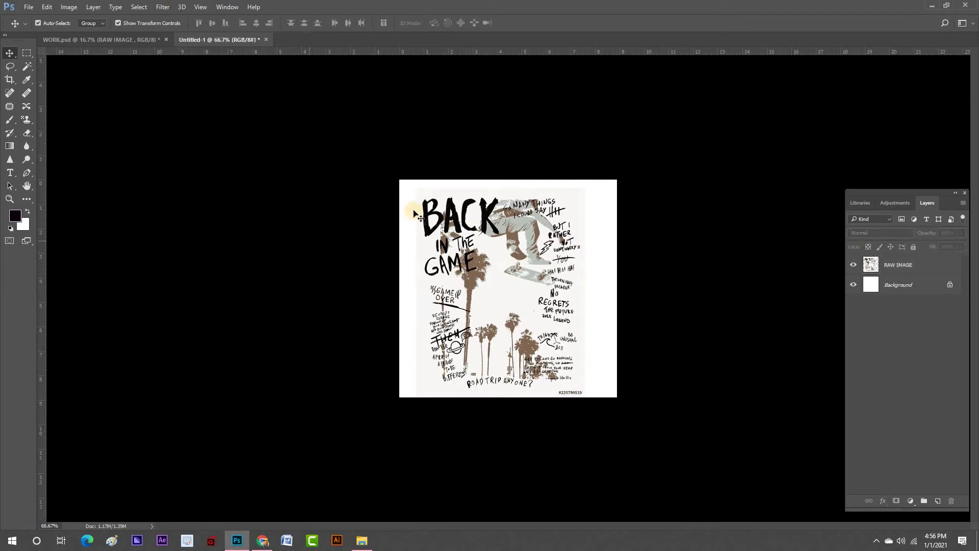
{"action": "key", "text": "ctrl+z"}
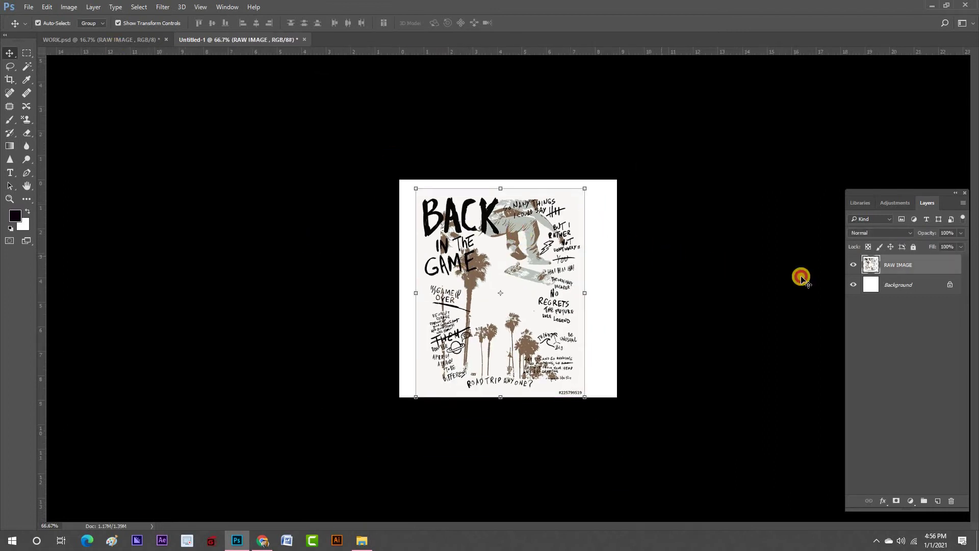
{"action": "key", "text": "ctrl+shift+z"}
{"action": "key", "text": "ctrl+alt+z"}
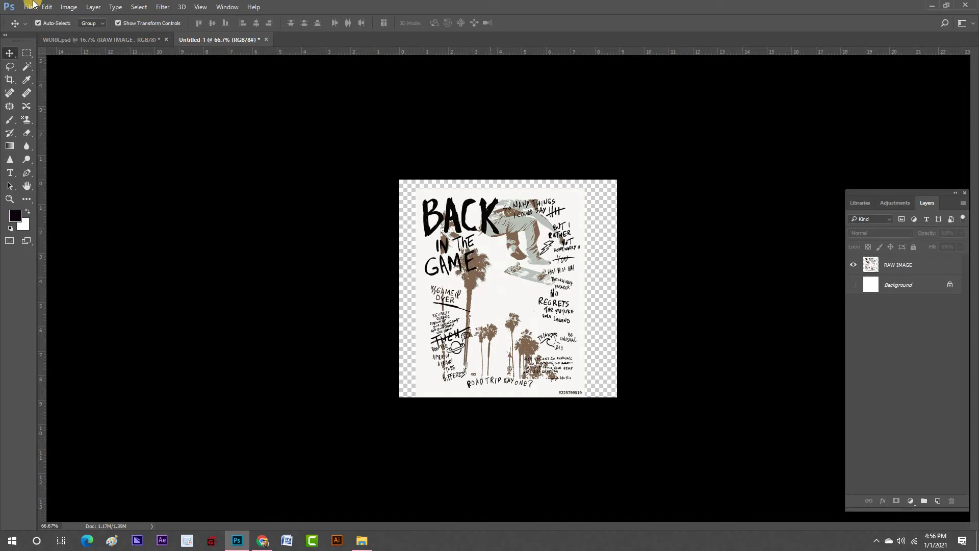
{"action": "left_click", "coordinate": [525, 298]}
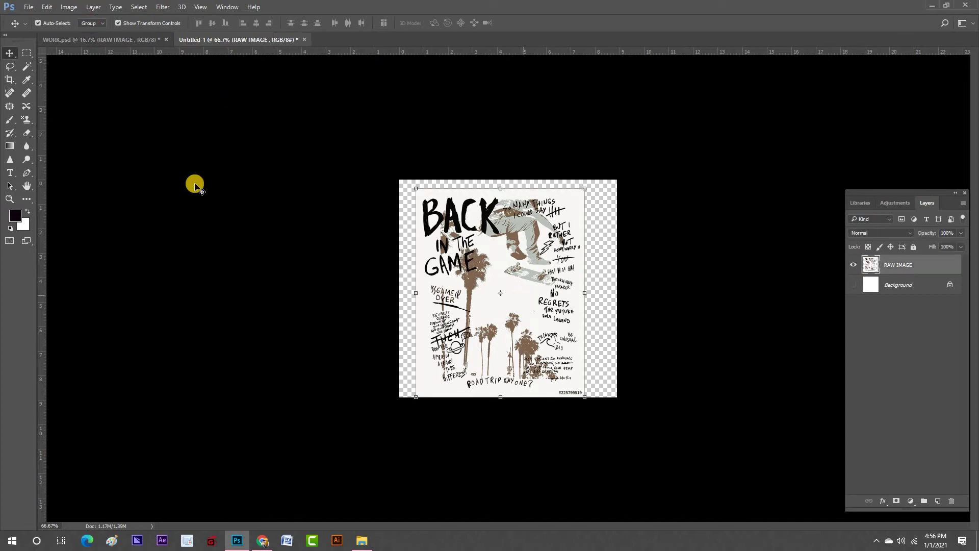
Select the black lettering with Color Range using sampled colors and a fuzziness of 134
{"action": "left_click", "coordinate": [138, 6]}
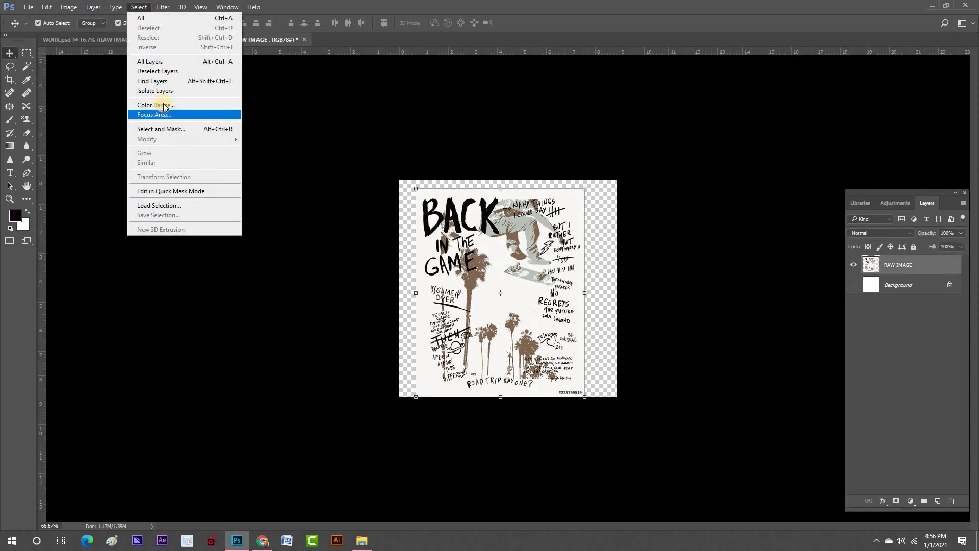
{"action": "left_click", "coordinate": [163, 105]}
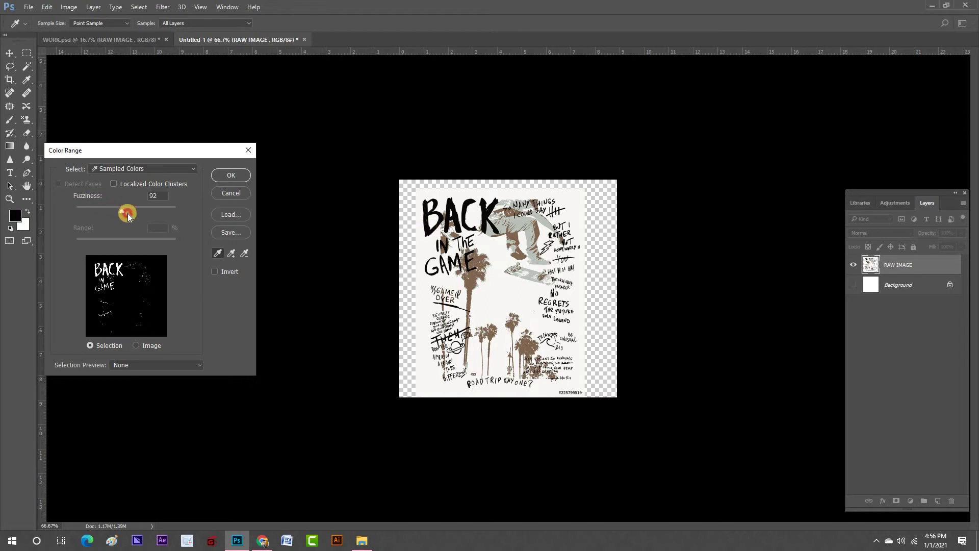
{"action": "left_click_drag", "start_coordinate": [148, 214], "coordinate": [157, 213]}
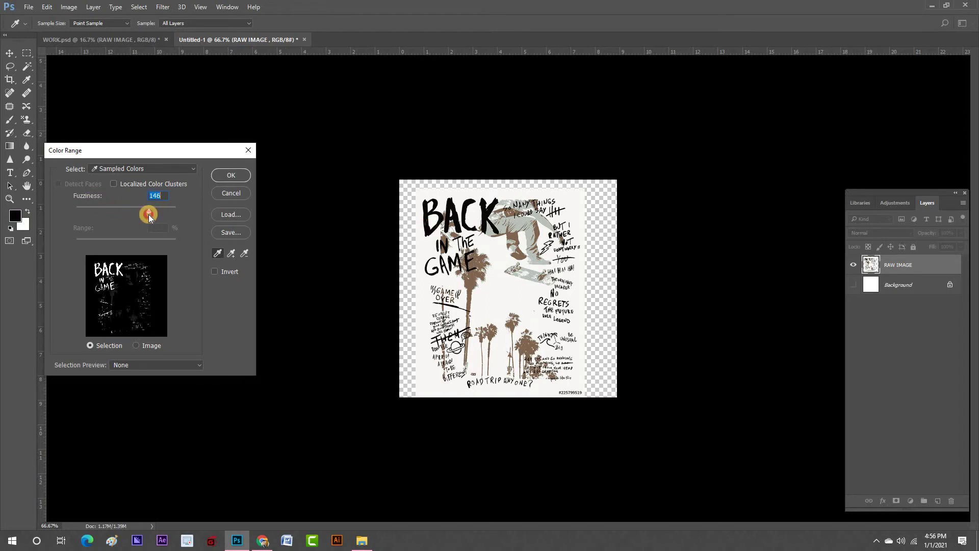
{"action": "left_click_drag", "start_coordinate": [143, 217], "coordinate": [142, 215]}
{"action": "left_click", "coordinate": [228, 177]}
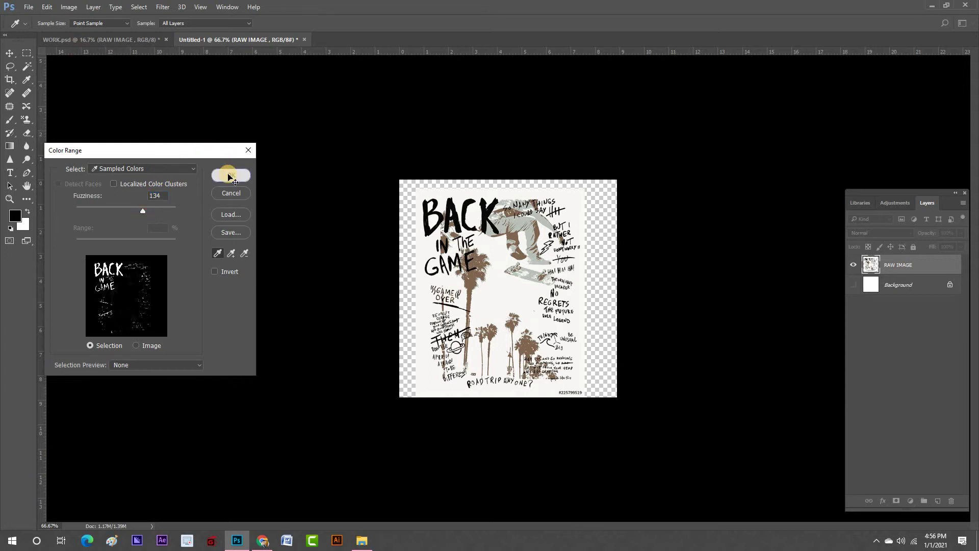
{"action": "key", "text": "v"}
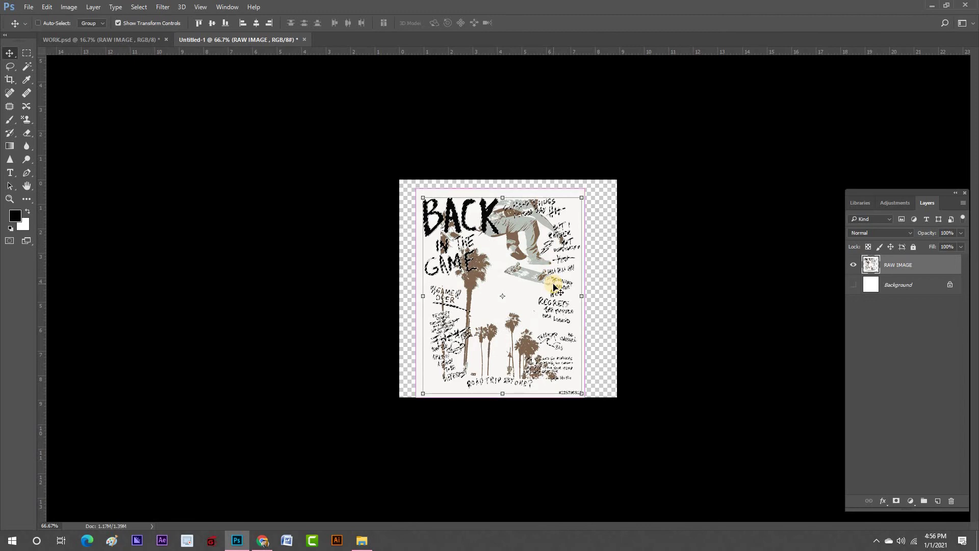
Examine how well the selection covers the black lettering across the whole artwork
{"action": "key", "text": "ctrl+plus"}
{"action": "key", "text": "ctrl+plus"}
{"action": "left_click_drag", "start_coordinate": [405, 262], "coordinate": [393, 284]}
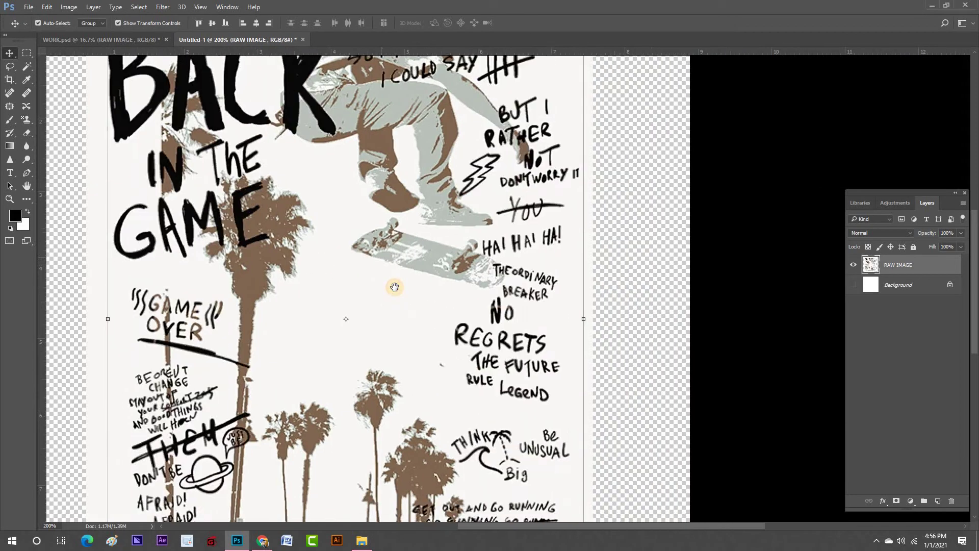
{"action": "scroll", "coordinate": [451, 260], "scroll_direction": "up", "scroll_amount": 3}
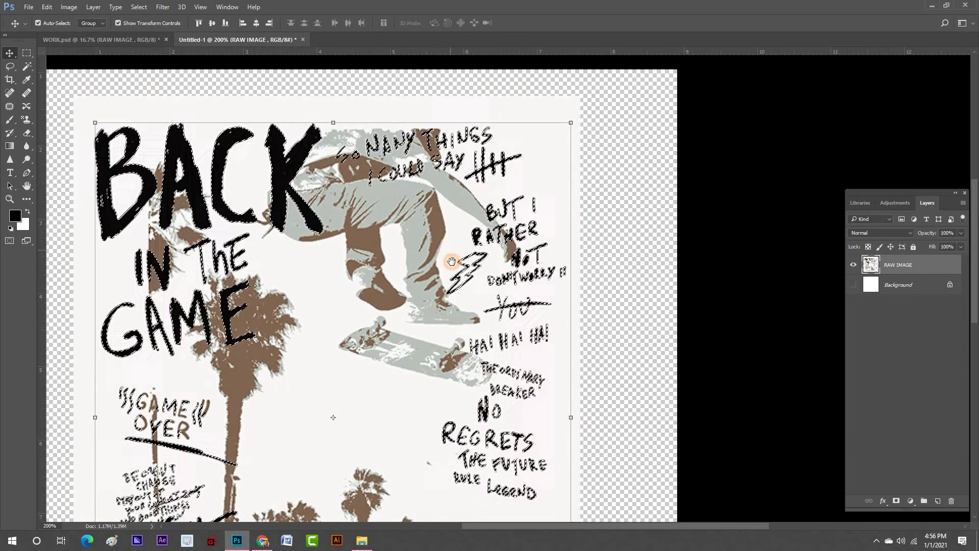
{"action": "scroll", "coordinate": [450, 274], "scroll_direction": "down", "scroll_amount": 8}
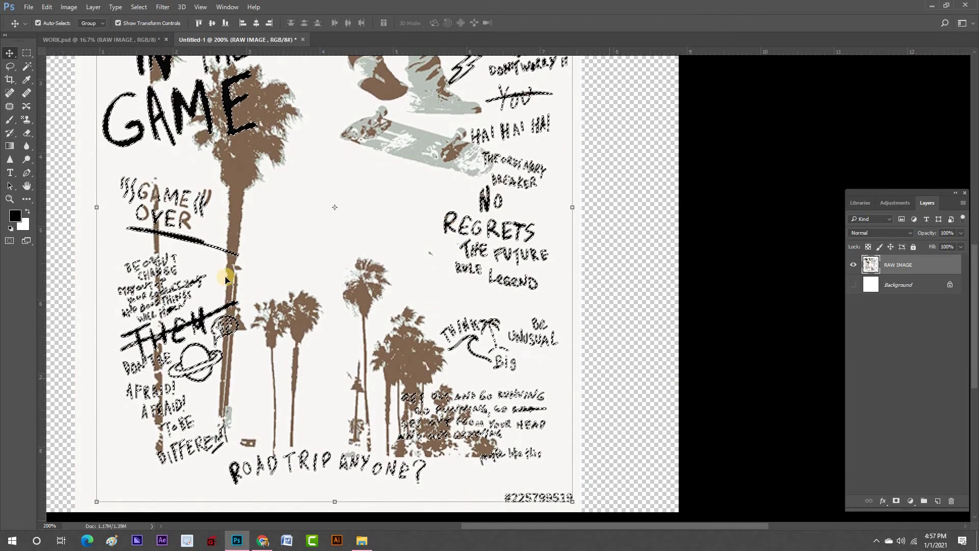
{"action": "right_click", "coordinate": [187, 309]}
{"action": "right_click", "coordinate": [161, 308]}
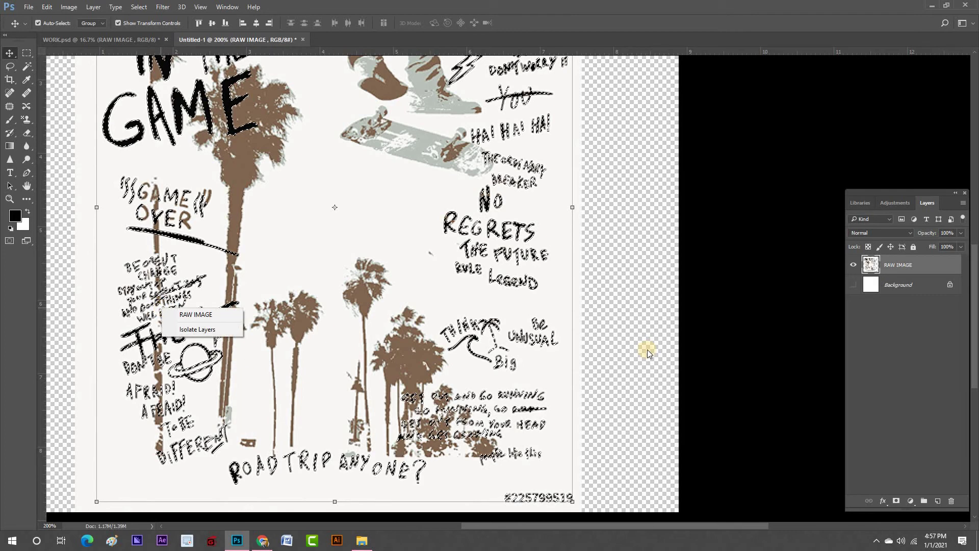
{"action": "left_click", "coordinate": [896, 260]}
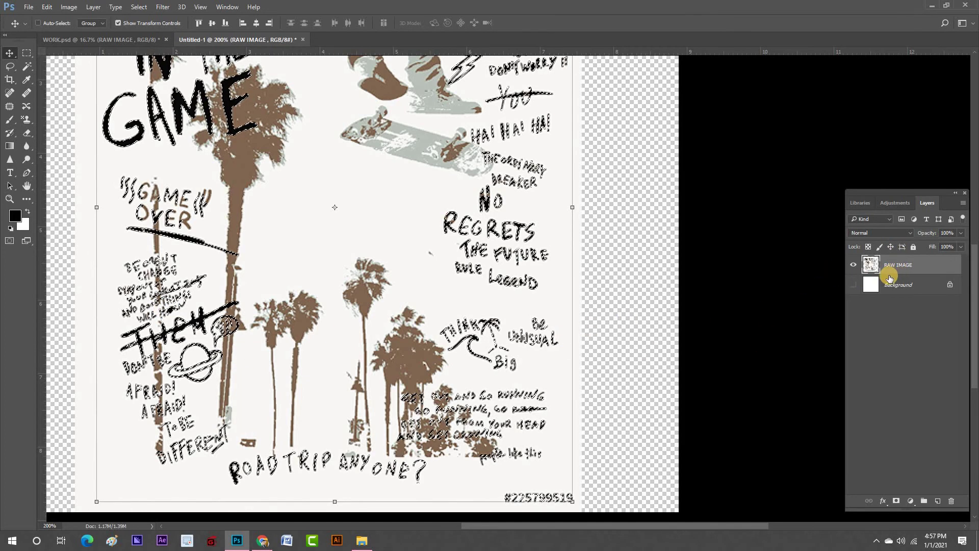
Copy the selected black lettering to a new layer and hide the RAW IMAGE layer
{"action": "key", "text": "ctrl+shift+alt+n"}
{"action": "key", "text": "ctrl+shift+alt+e"}
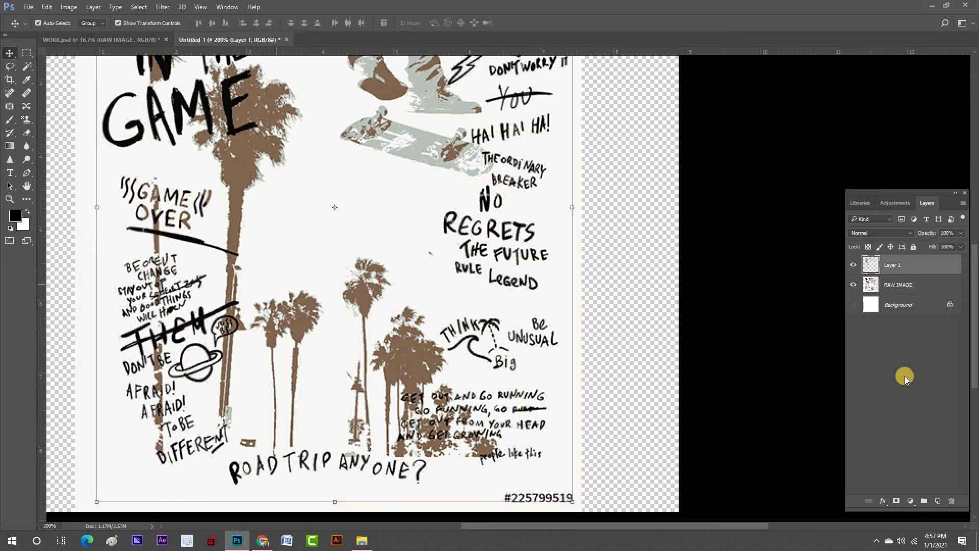
{"action": "left_click", "coordinate": [853, 284]}
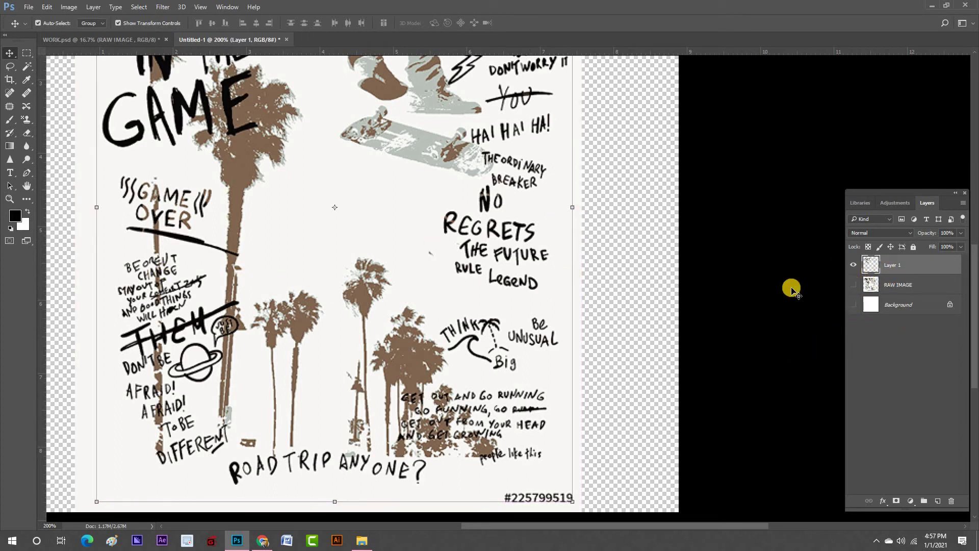
{"action": "scroll", "coordinate": [423, 299], "scroll_direction": "up", "scroll_amount": 3}
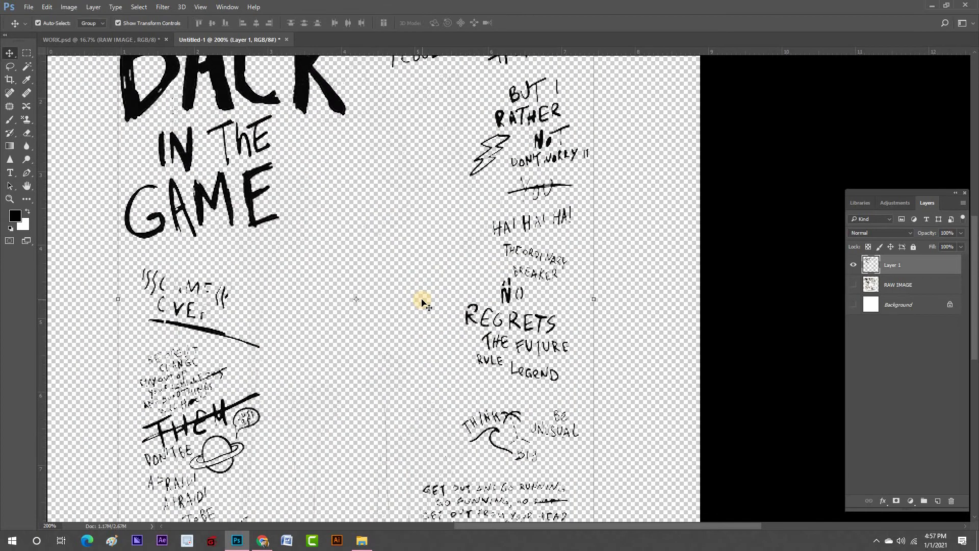
{"action": "key", "text": "ctrl+minus"}
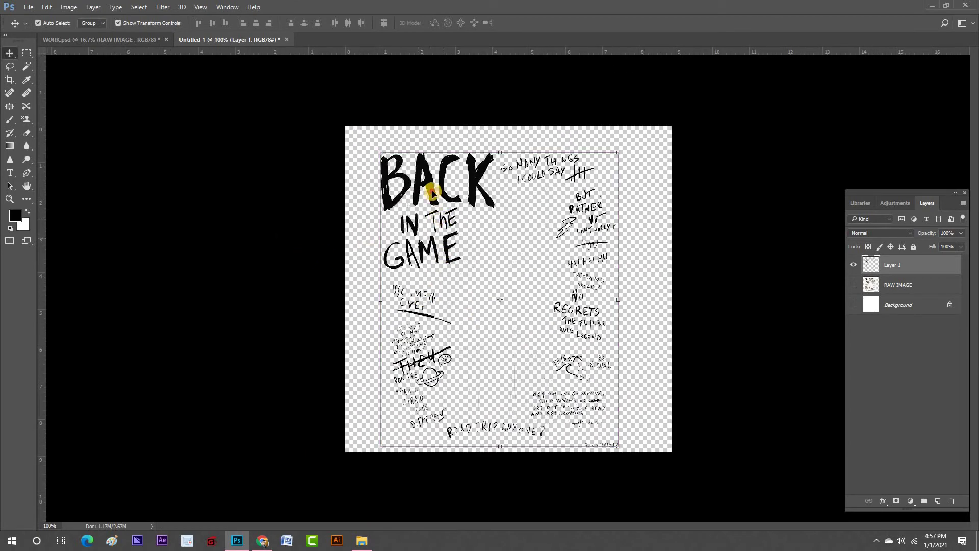
Move the black lettering layer straight up about 0.61 in, deselect it and hide it
{"action": "left_click_drag", "start_coordinate": [426, 157], "coordinate": [268, 222]}
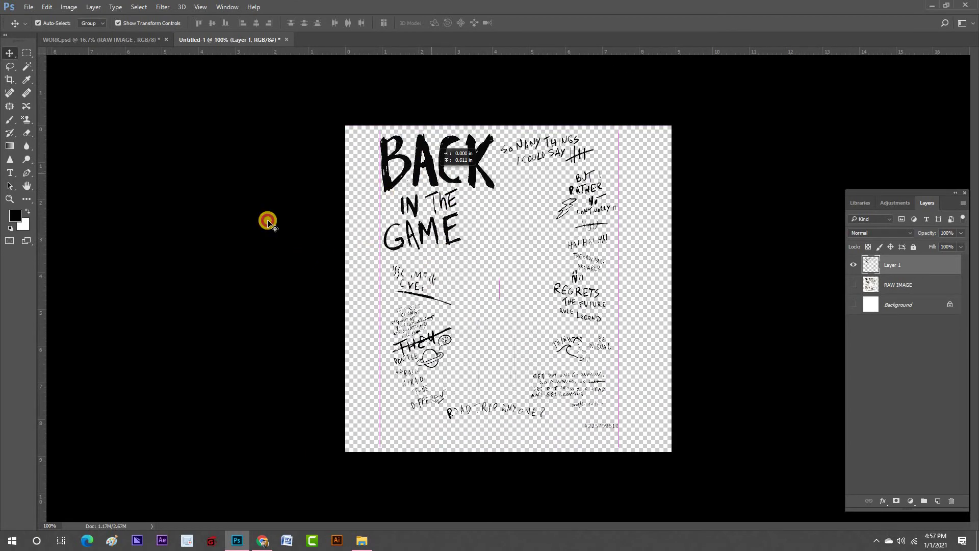
{"action": "left_click", "coordinate": [490, 317]}
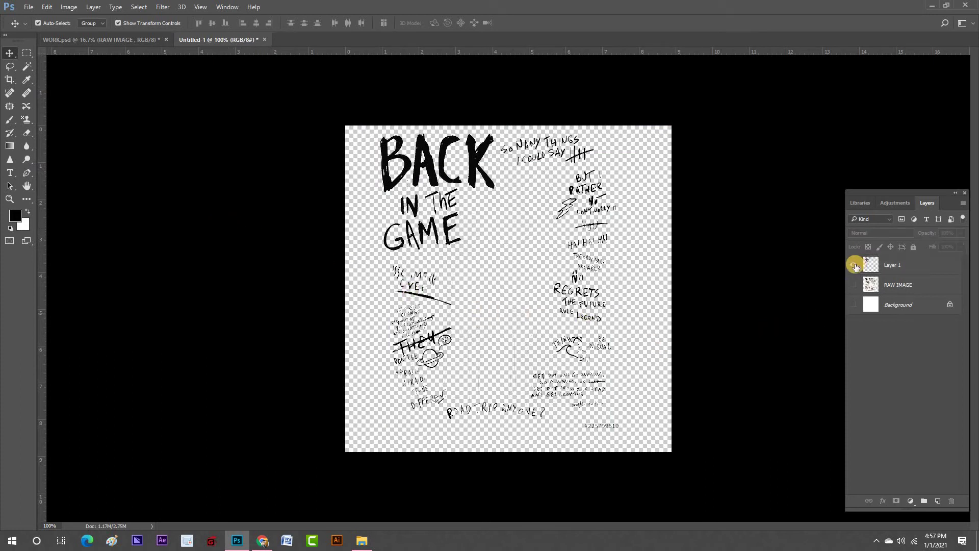
{"action": "left_click_drag", "start_coordinate": [854, 274], "coordinate": [855, 285]}
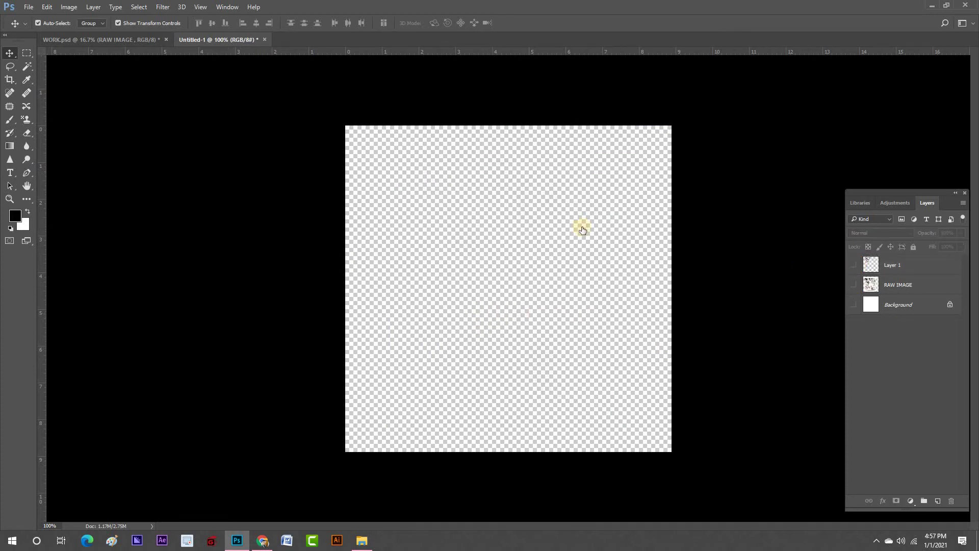
Show the RAW IMAGE layer and select its brown areas with Color Range at a fuzziness of 85
{"action": "left_click", "coordinate": [464, 219]}
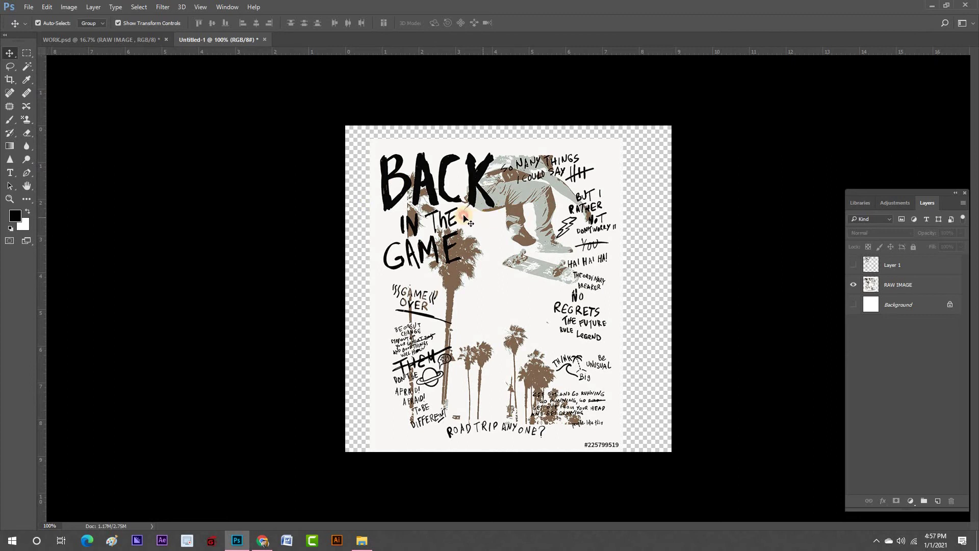
{"action": "left_click", "coordinate": [140, 7]}
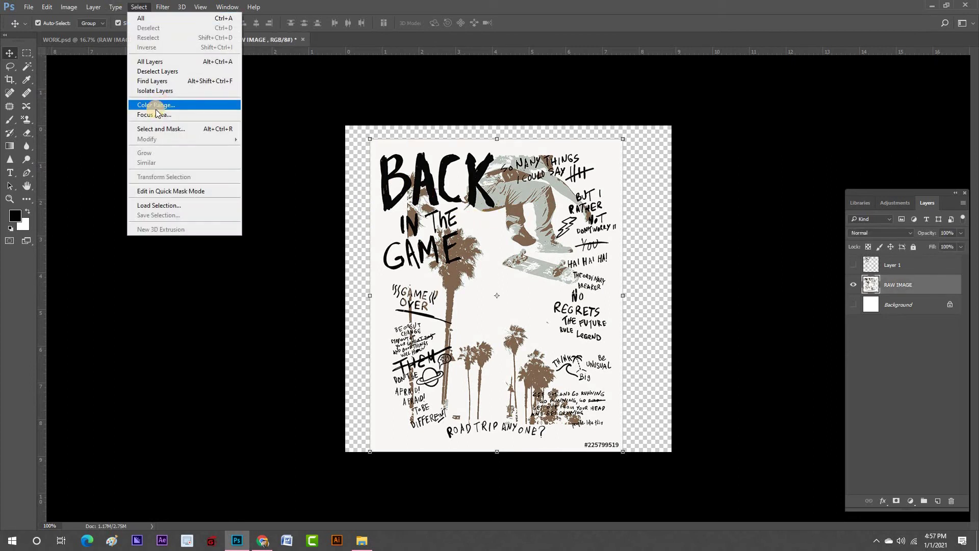
{"action": "left_click", "coordinate": [155, 106]}
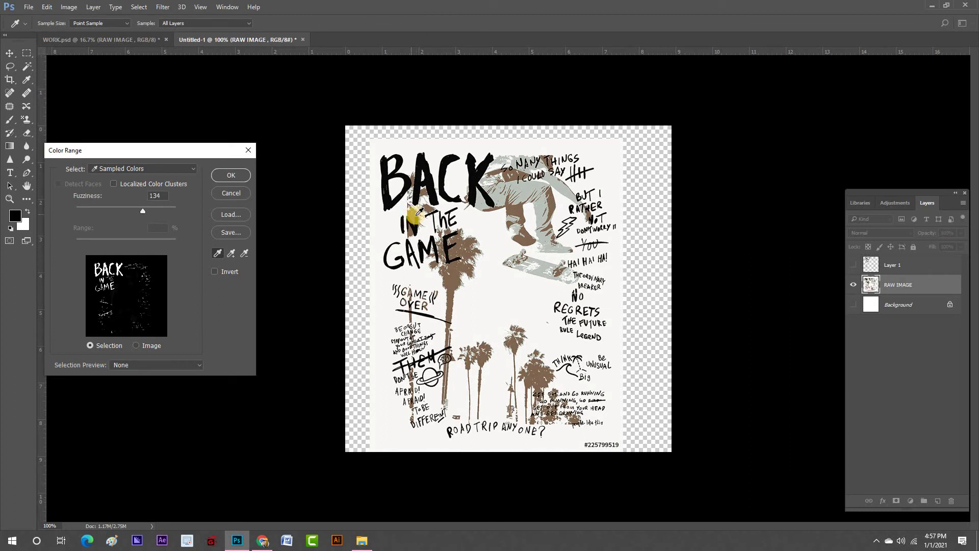
{"action": "left_click", "coordinate": [415, 212]}
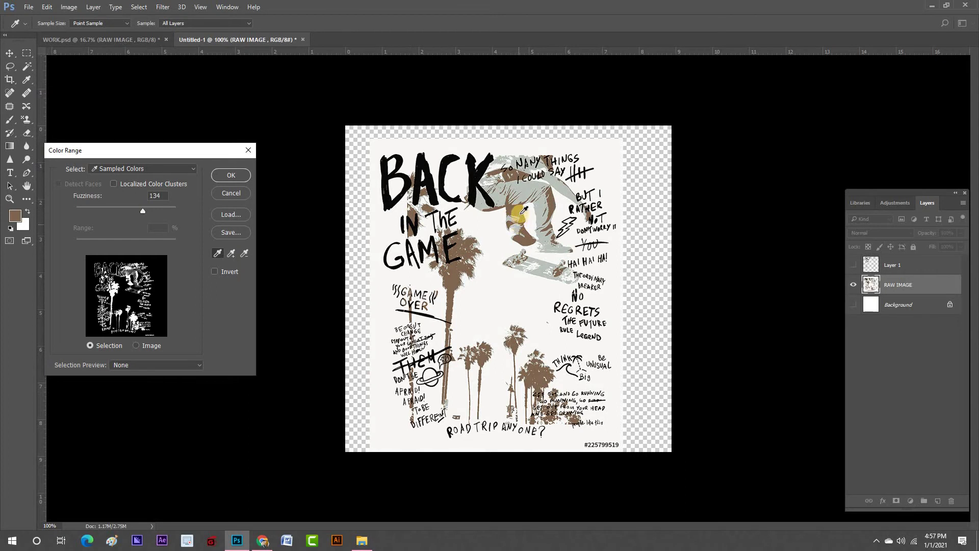
{"action": "left_click_drag", "start_coordinate": [148, 208], "coordinate": [117, 225]}
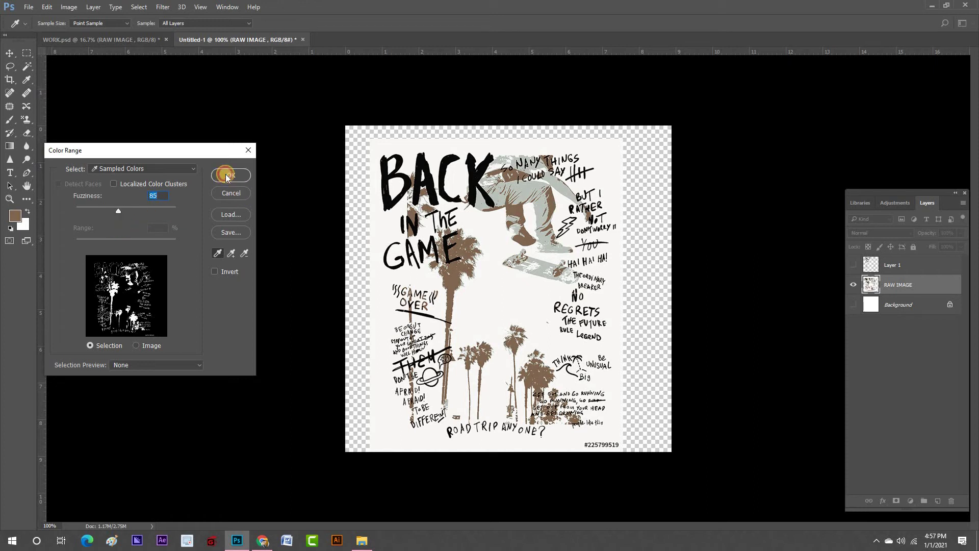
{"action": "left_click", "coordinate": [231, 175]}
Copy the selected brown areas to a new layer and hide the RAW IMAGE layer
{"action": "key", "text": "v"}
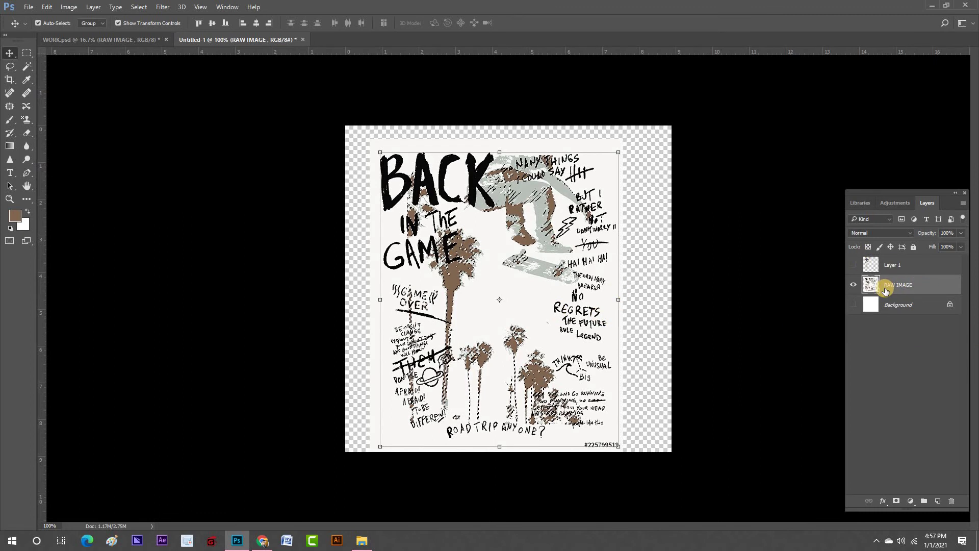
{"action": "key", "text": "ctrl+j"}
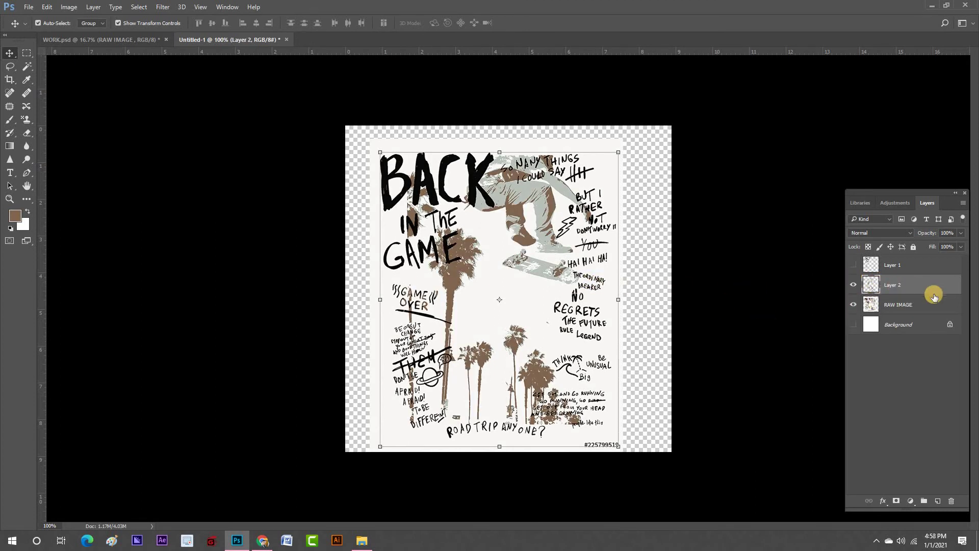
{"action": "left_click", "coordinate": [854, 305]}
{"action": "left_click", "coordinate": [855, 305]}
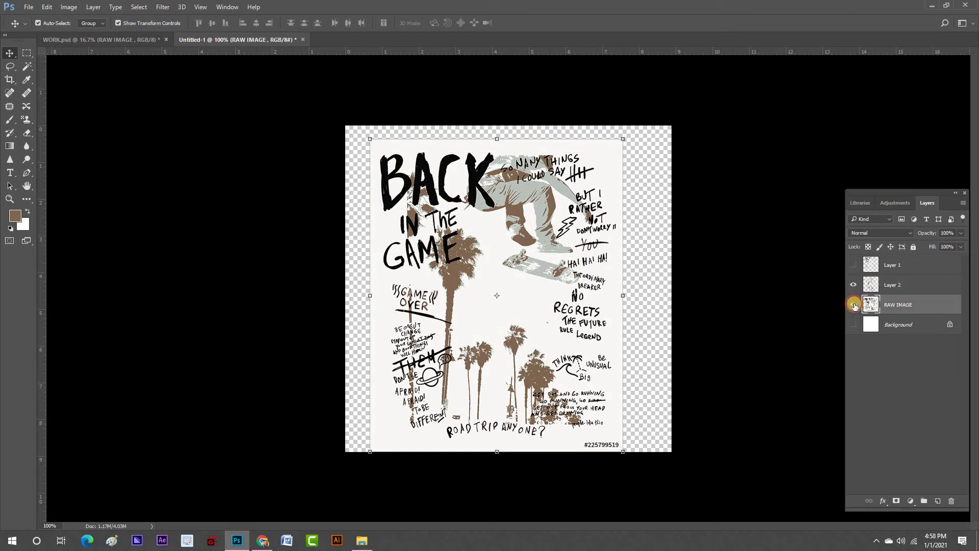
{"action": "left_click", "coordinate": [854, 305]}
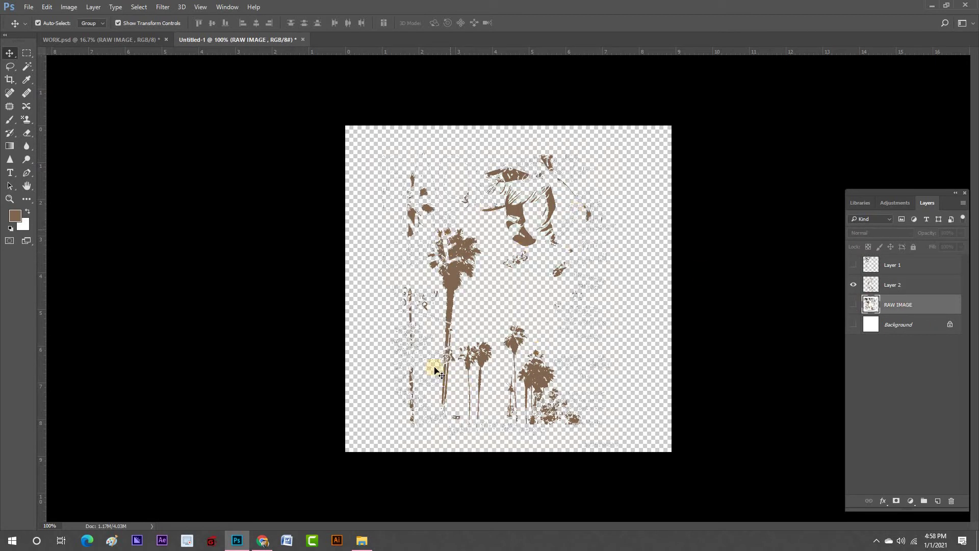
Show the RAW IMAGE layer again and hide the brown layer
{"action": "left_click", "coordinate": [455, 278]}
{"action": "left_click", "coordinate": [853, 304]}
{"action": "left_click", "coordinate": [854, 285]}
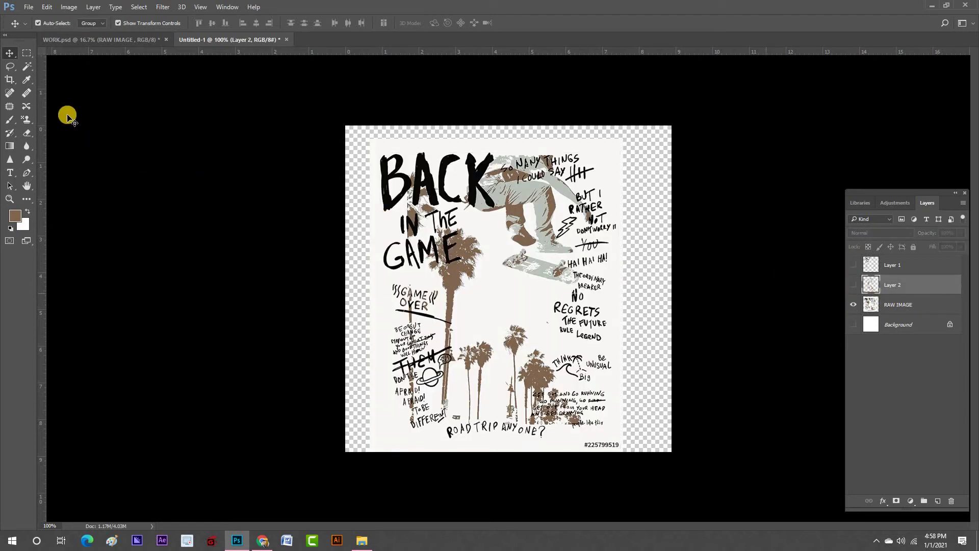
Select the light grey of the skateboarder's clothing with Color Range at a fuzziness of 54
{"action": "left_click", "coordinate": [140, 8]}
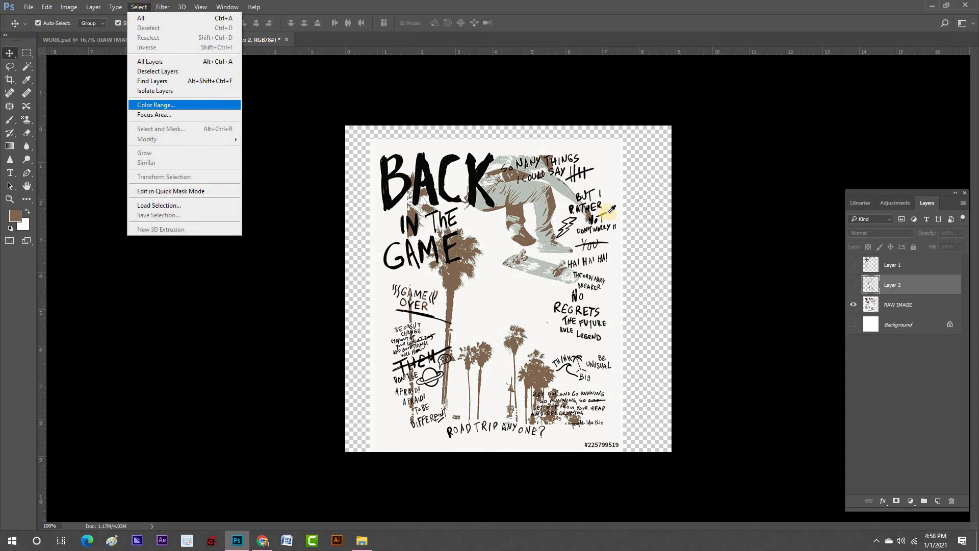
{"action": "left_click", "coordinate": [153, 105]}
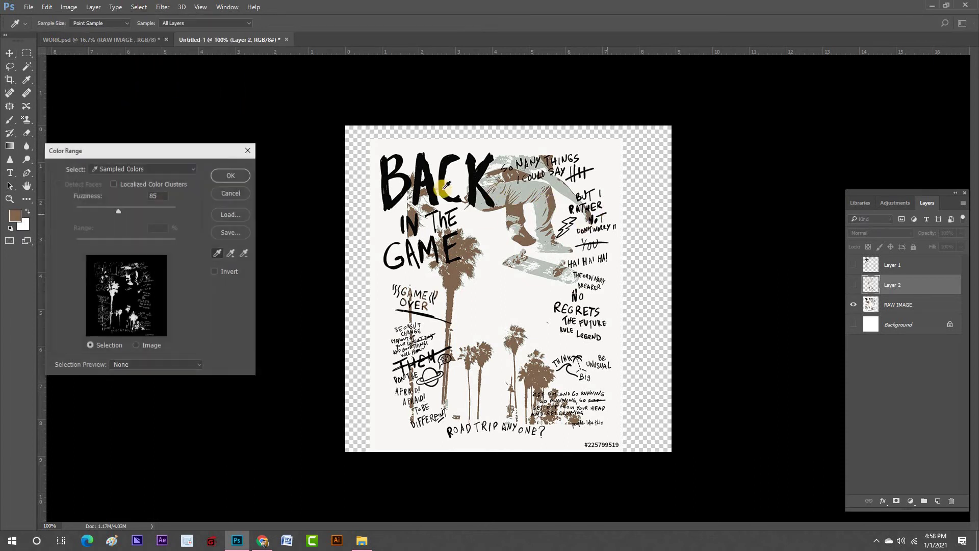
{"action": "left_click", "coordinate": [541, 209]}
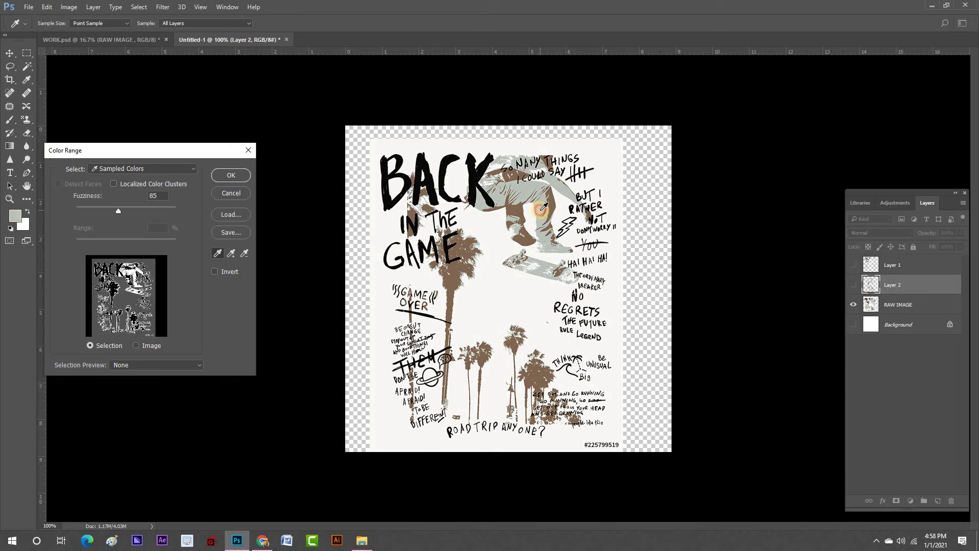
{"action": "left_click", "coordinate": [207, 214]}
{"action": "mouse_move", "coordinate": [118, 210]}
{"action": "left_mouse_down"}
{"action": "mouse_move", "coordinate": [143, 211]}
{"action": "mouse_move", "coordinate": [101, 215]}
{"action": "left_mouse_up"}
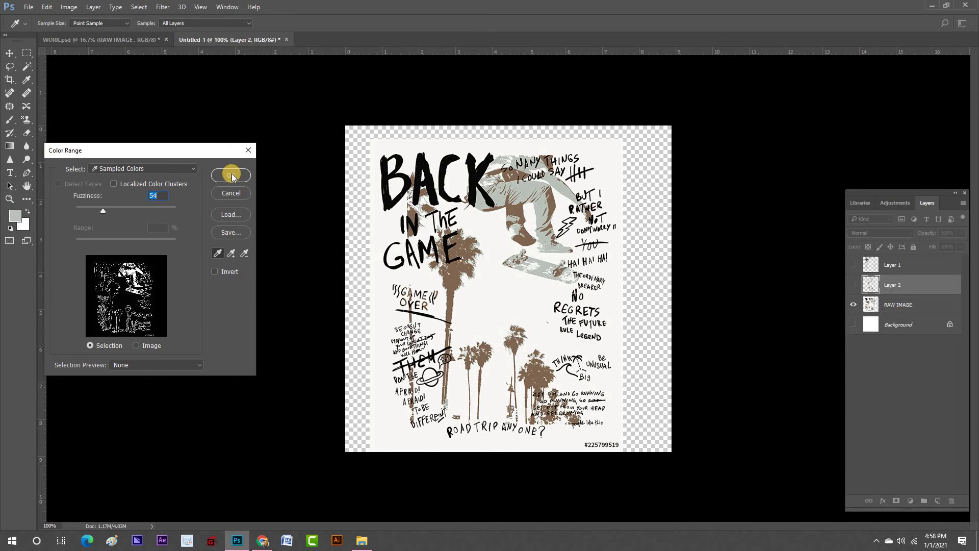
{"action": "left_click", "coordinate": [231, 174]}
{"action": "key", "text": "v"}
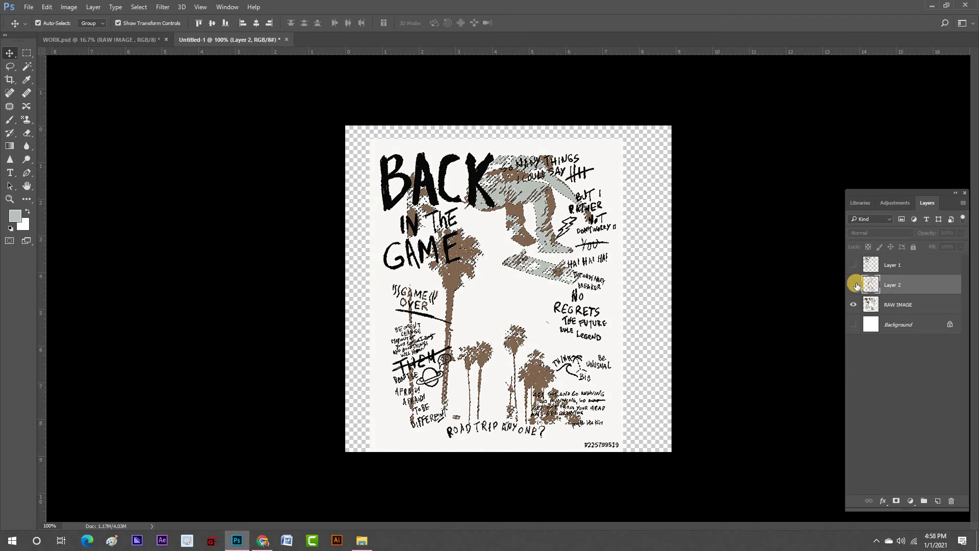
{"action": "key", "text": "ctrl+j"}
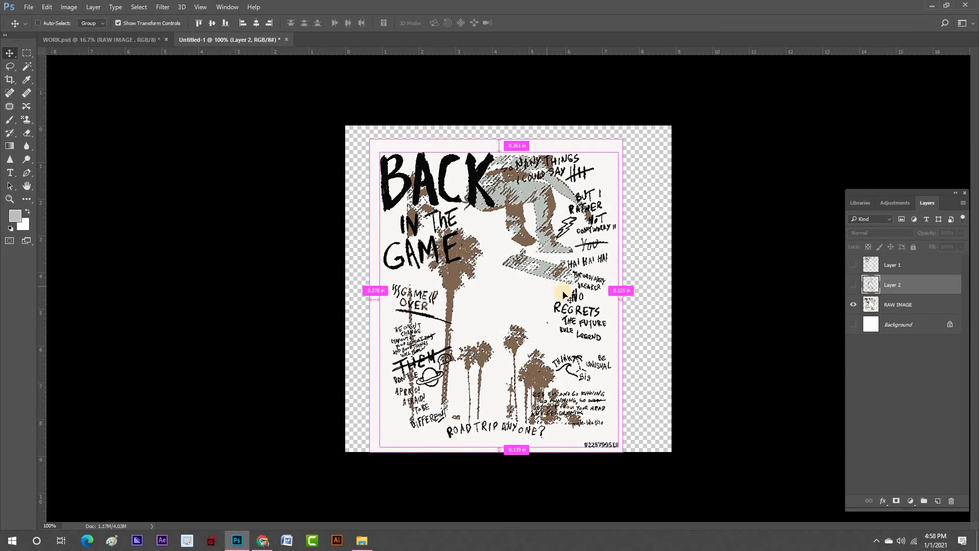
{"action": "left_click", "coordinate": [853, 324]}
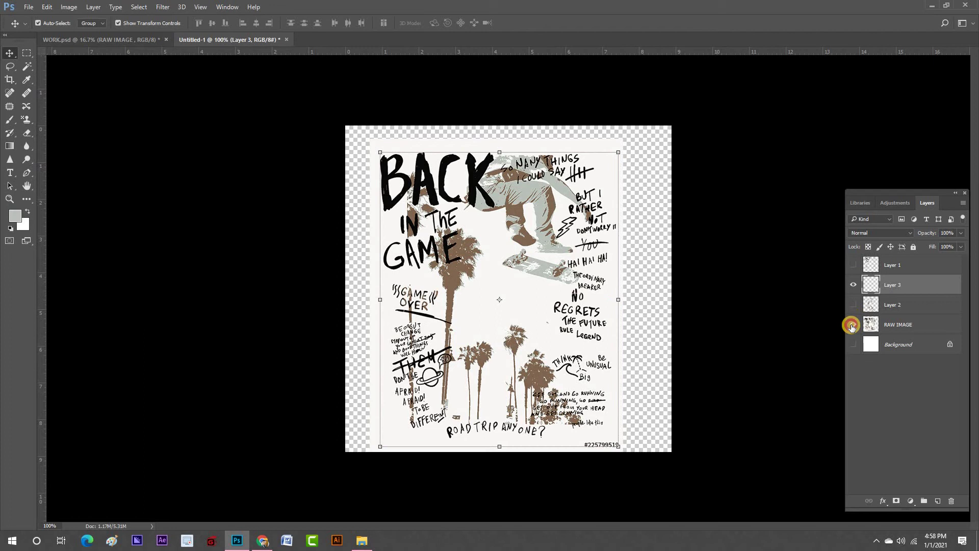
{"action": "left_click", "coordinate": [853, 284]}
{"action": "left_click", "coordinate": [853, 284]}
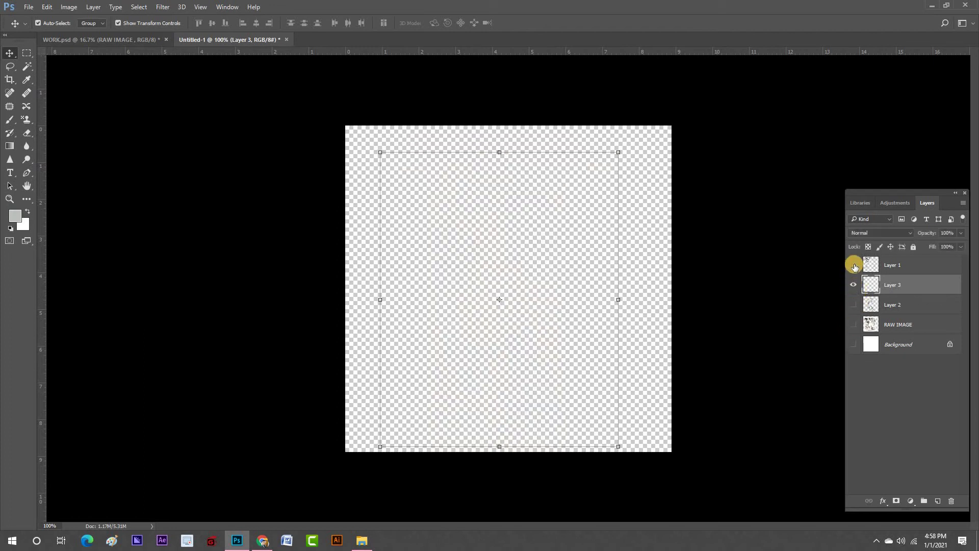
{"action": "left_click", "coordinate": [853, 284]}
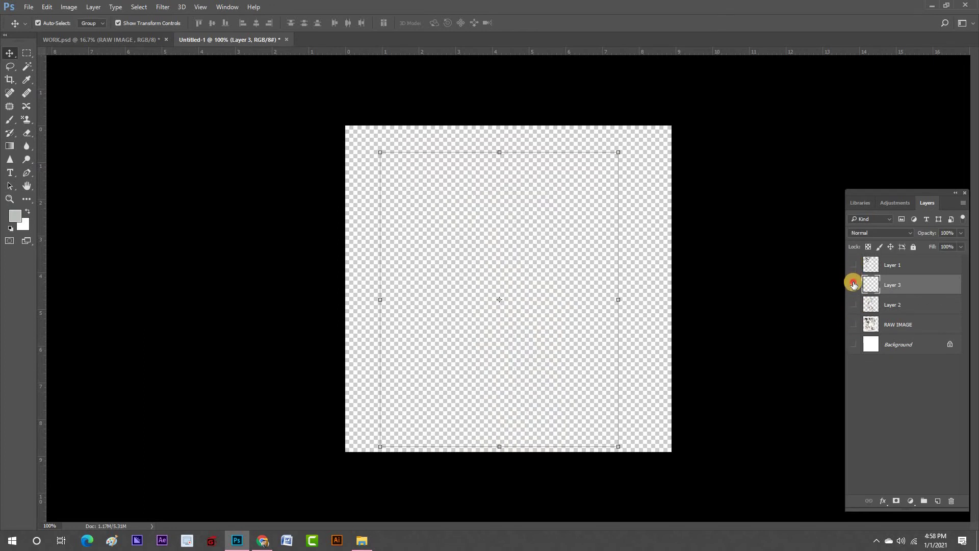
{"action": "left_click", "coordinate": [853, 284]}
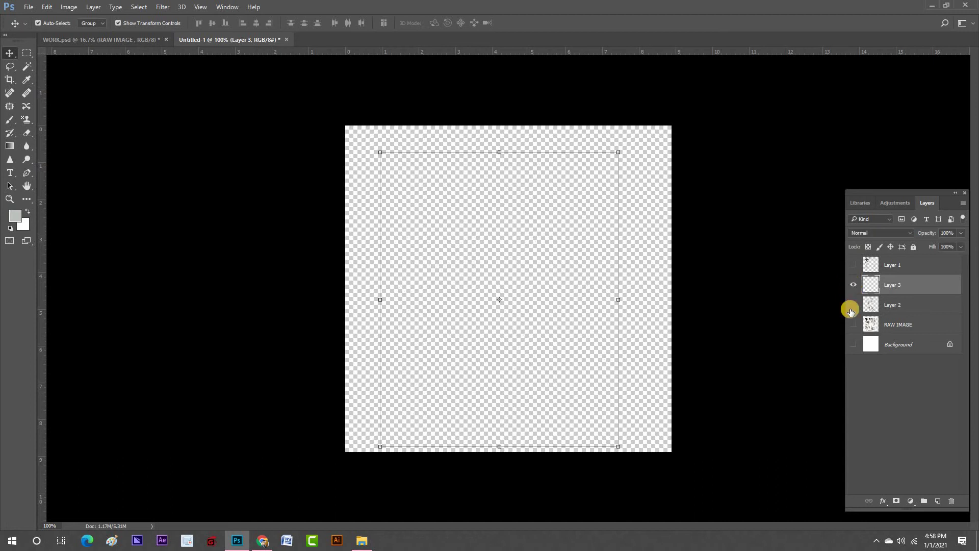
{"action": "left_click", "coordinate": [853, 324]}
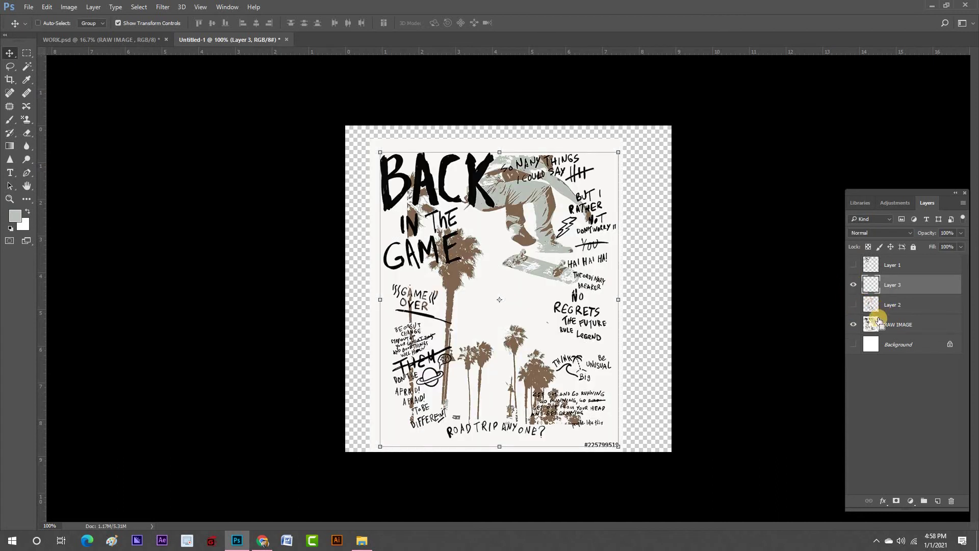
{"action": "key", "text": "Delete"}
Copy the selected light grey areas of RAW IMAGE to a new layer and hide RAW IMAGE
{"action": "left_click", "coordinate": [436, 246], "text": "ctrl"}
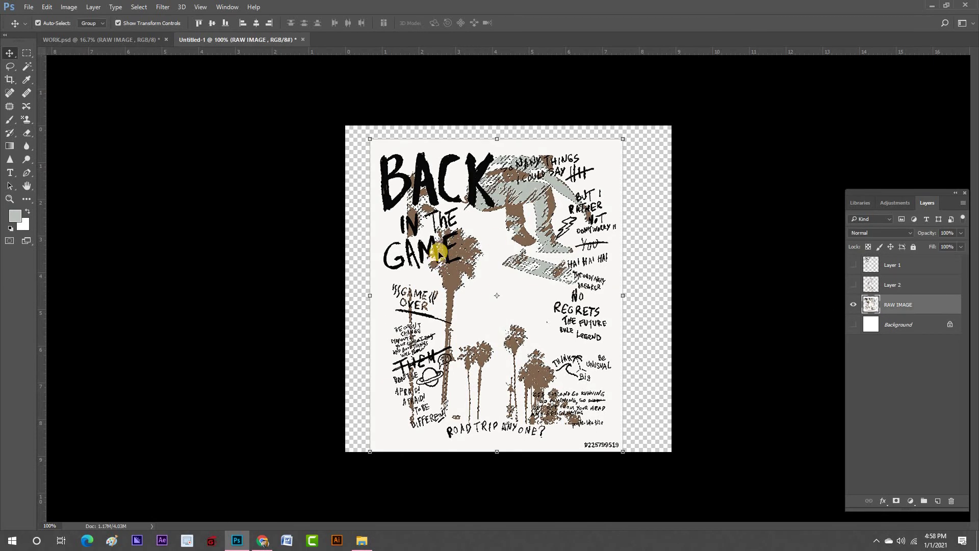
{"action": "key", "text": "ctrl+z"}
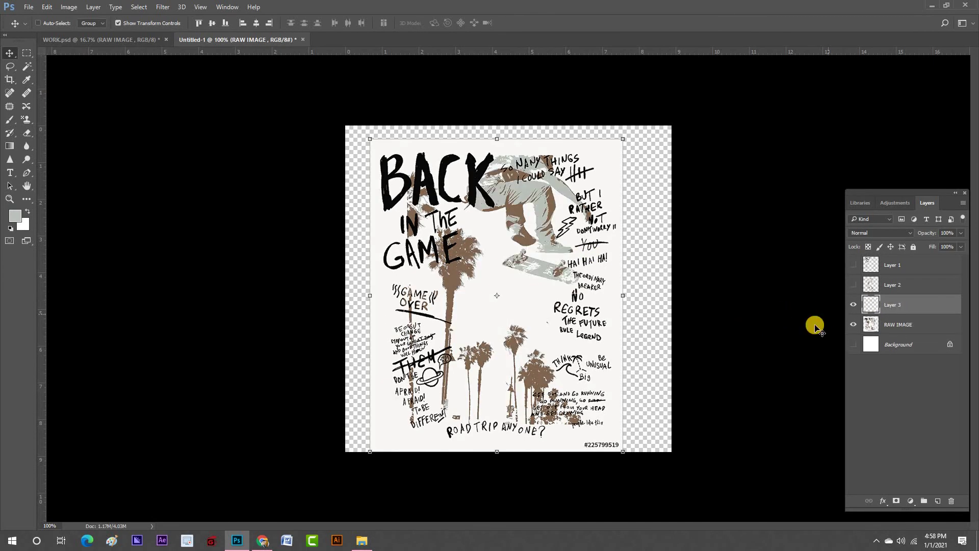
{"action": "left_click", "coordinate": [853, 324]}
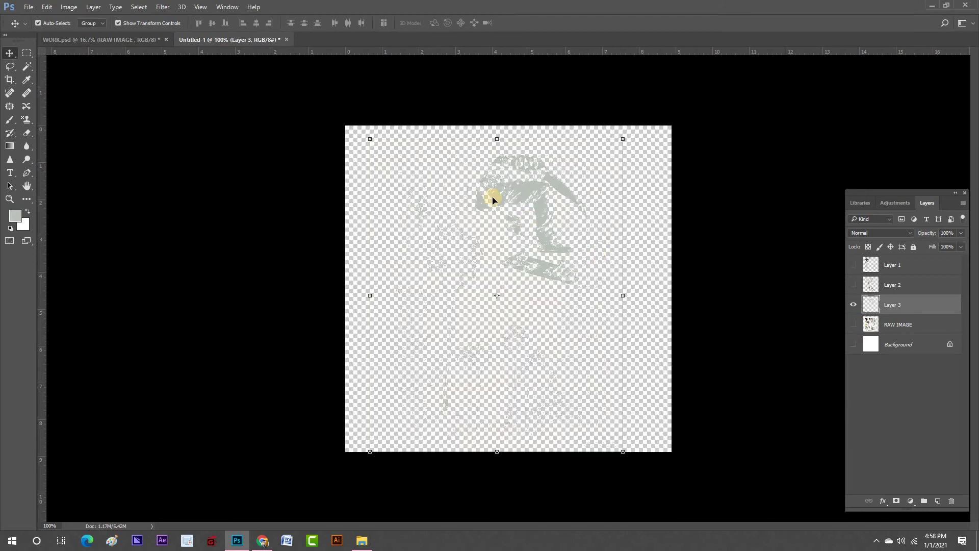
Examine the isolated light grey layer up close, from the skateboarder down to the palm trees
{"action": "scroll", "coordinate": [548, 214], "scroll_direction": "up", "scroll_amount": 2}
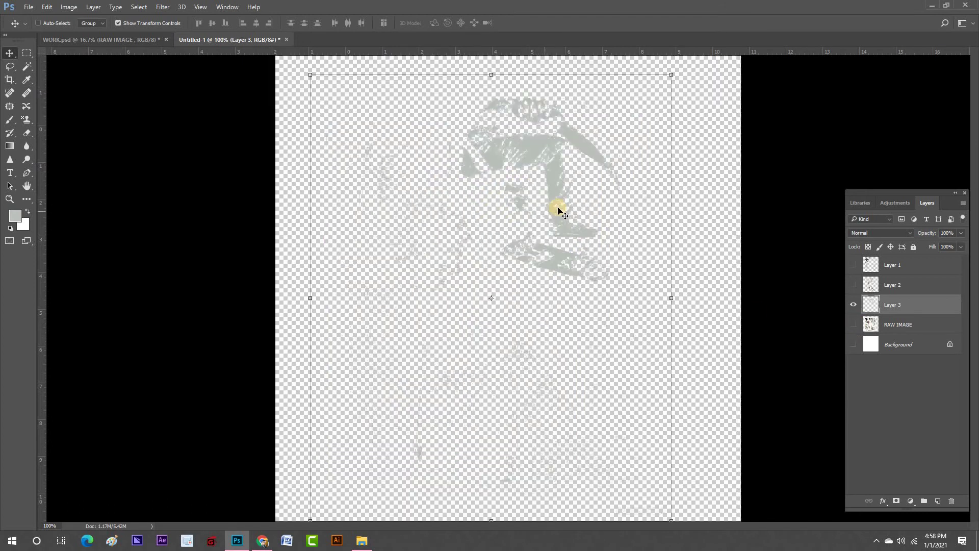
{"action": "scroll", "coordinate": [387, 332], "scroll_direction": "up", "scroll_amount": 4}
{"action": "scroll", "coordinate": [387, 332], "scroll_direction": "right", "scroll_amount": 4}
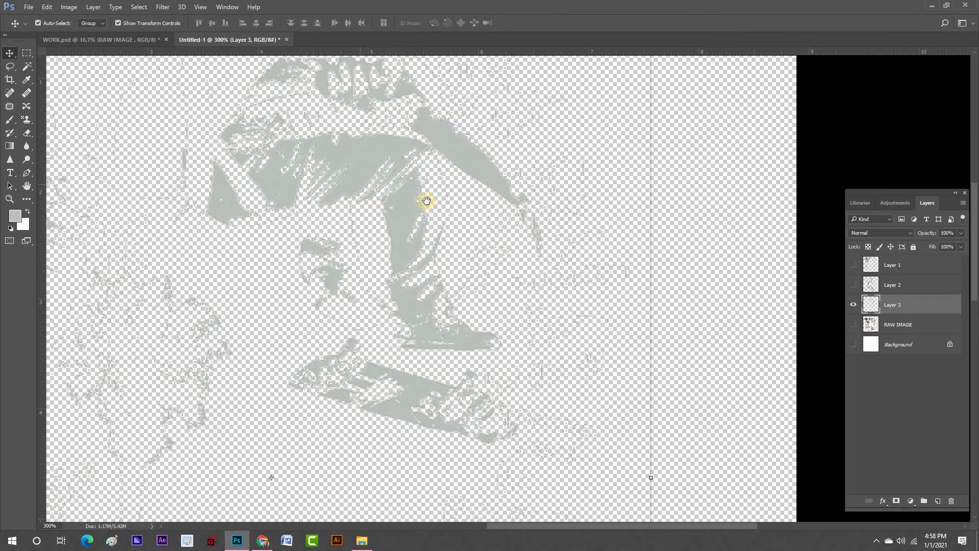
{"action": "scroll", "coordinate": [489, 210], "scroll_direction": "down", "scroll_amount": 10}
{"action": "scroll", "coordinate": [382, 316], "scroll_direction": "left", "scroll_amount": 4}
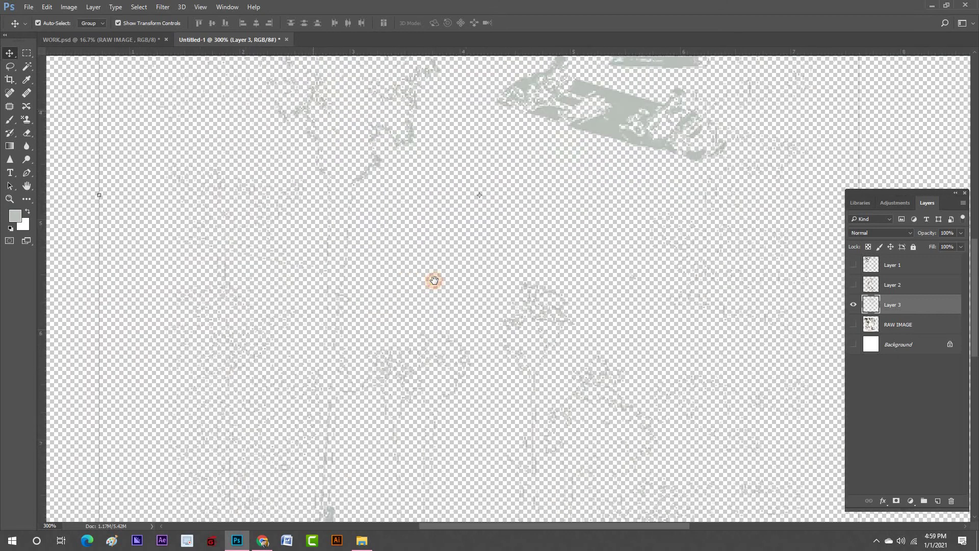
{"action": "scroll", "coordinate": [703, 298], "scroll_direction": "down", "scroll_amount": 1}
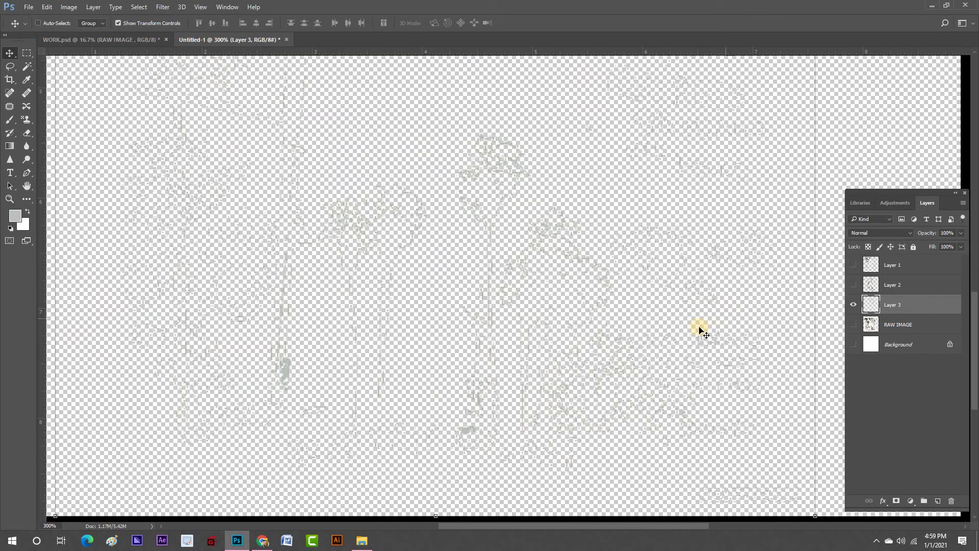
{"action": "key", "text": "ctrl+minus"}
{"action": "key", "text": "ctrl+minus"}
{"action": "key", "text": "ctrl+minus"}
{"action": "key", "text": "ctrl+minus"}
Show the brown and black lettering layers together with the light grey layer
{"action": "left_click", "coordinate": [319, 270], "text": "ctrl"}
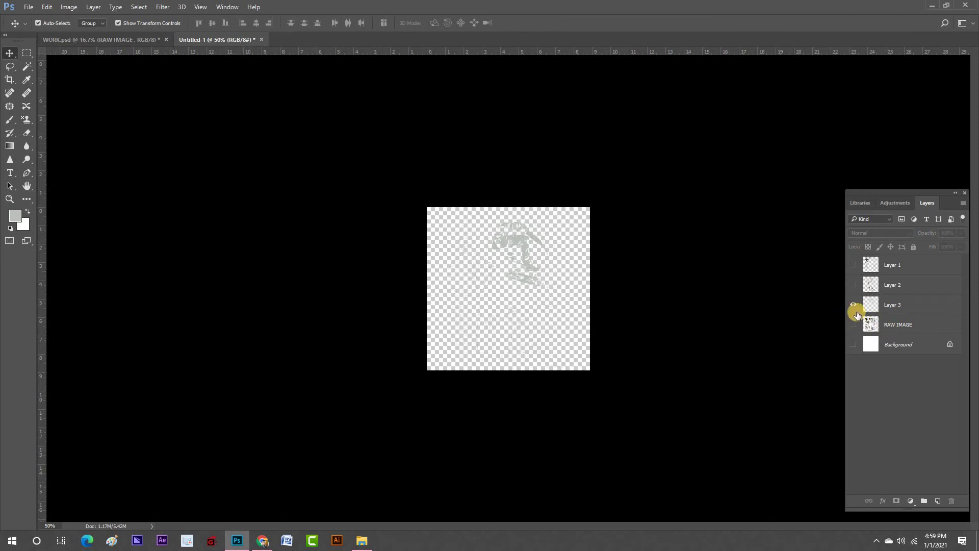
{"action": "left_click", "coordinate": [854, 284]}
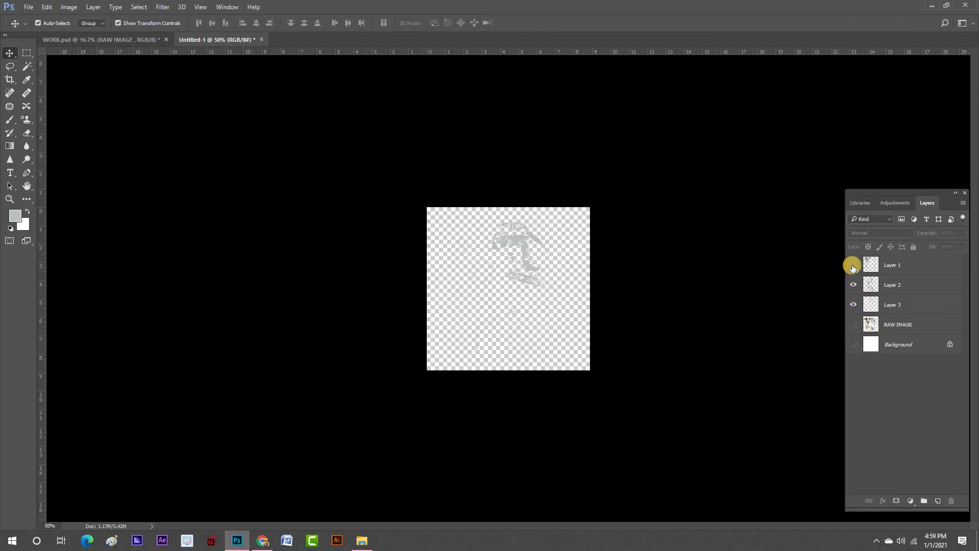
{"action": "left_click", "coordinate": [854, 265]}
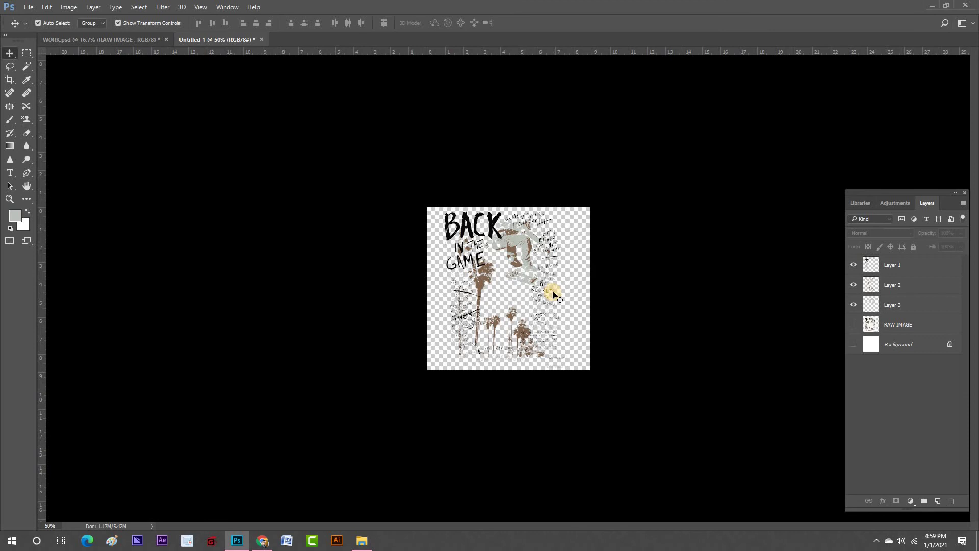
Examine how the combined black, brown and grey layers reproduce the lettering, skateboarder and palm trees
{"action": "key", "text": "ctrl+plus"}
{"action": "key", "text": "ctrl+plus"}
{"action": "key", "text": "ctrl+plus"}
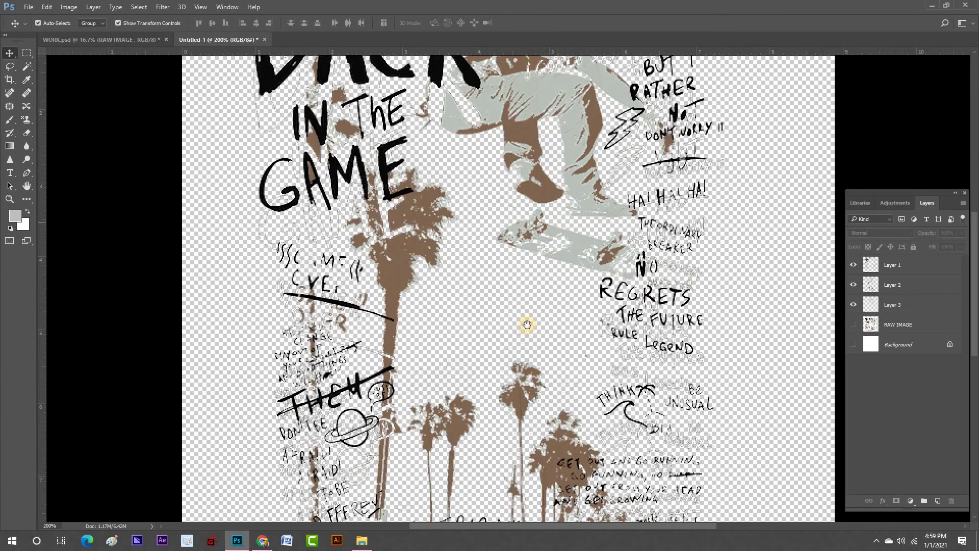
{"action": "scroll", "coordinate": [527, 325], "scroll_direction": "up", "scroll_amount": 3}
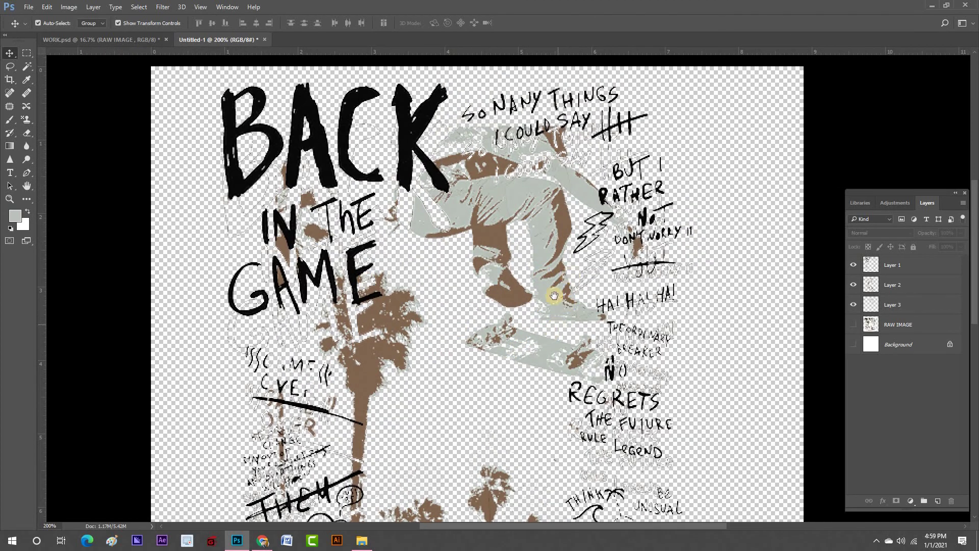
{"action": "left_click_drag", "start_coordinate": [553, 296], "coordinate": [497, 301]}
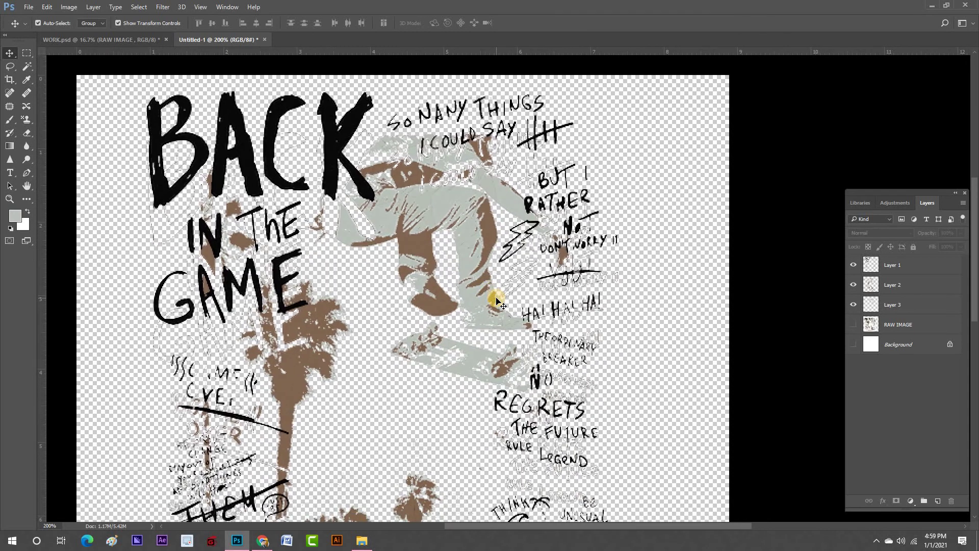
{"action": "key", "text": "ctrl+minus"}
{"action": "key", "text": "ctrl+minus"}
{"action": "key", "text": "ctrl+minus"}
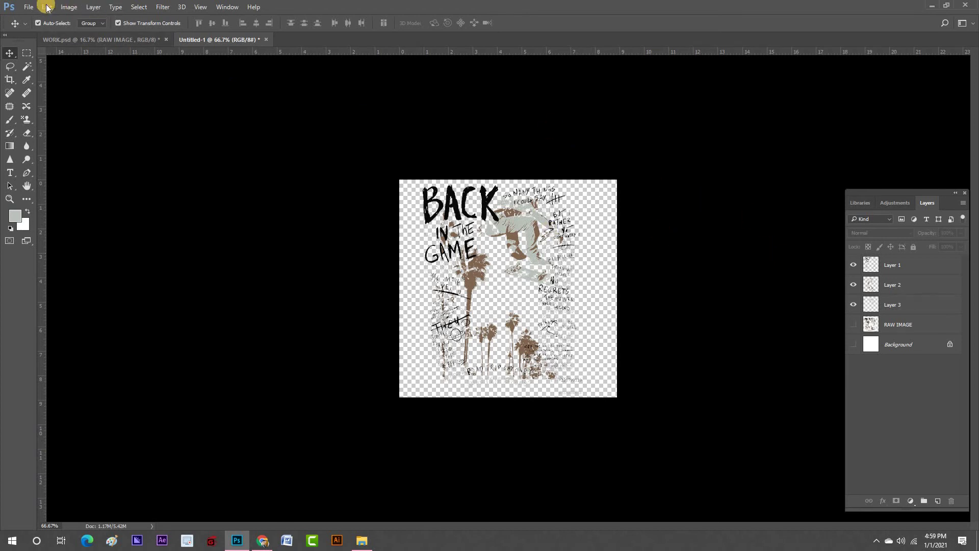
Hide the three separated color layers and show only the RAW IMAGE layer
{"action": "left_click", "coordinate": [69, 8]}
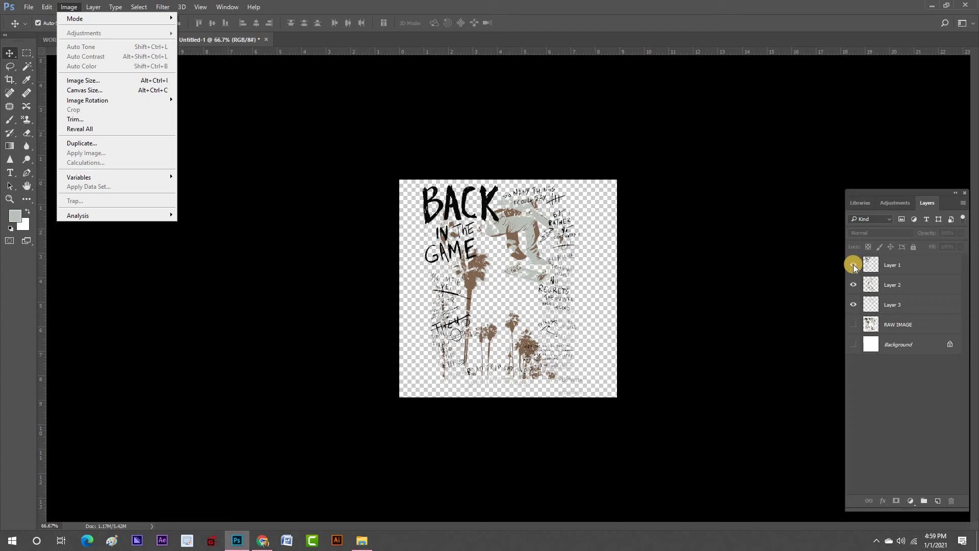
{"action": "left_click", "coordinate": [852, 314]}
{"action": "left_click", "coordinate": [853, 325], "text": "alt"}
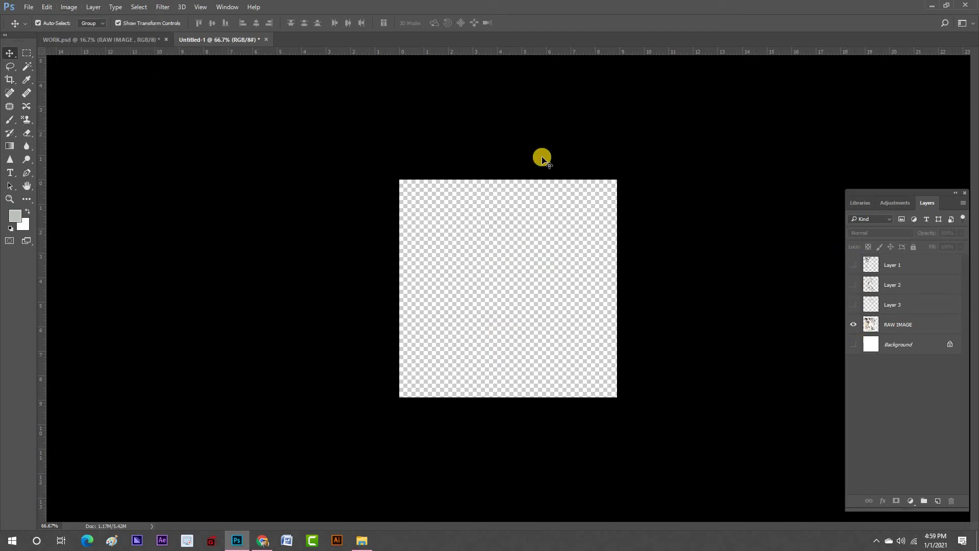
{"action": "left_click_drag", "start_coordinate": [530, 272], "coordinate": [538, 271]}
Switch to the WORK.psd document with the full poster in view
{"action": "left_click", "coordinate": [112, 40]}
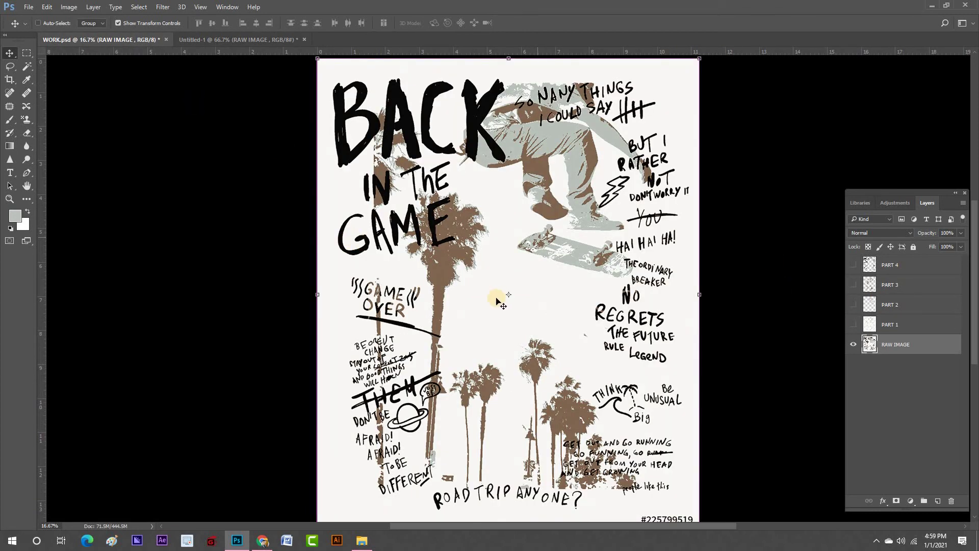
{"action": "key", "text": "ctrl+minus"}
{"action": "key", "text": "ctrl+minus"}
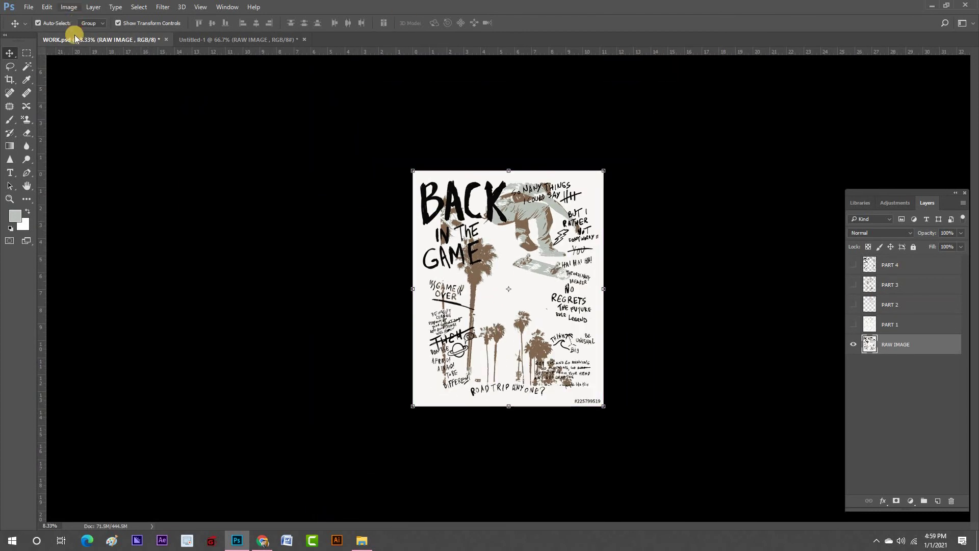
{"action": "left_click", "coordinate": [70, 7]}
{"action": "mouse_move", "coordinate": [160, 19]}
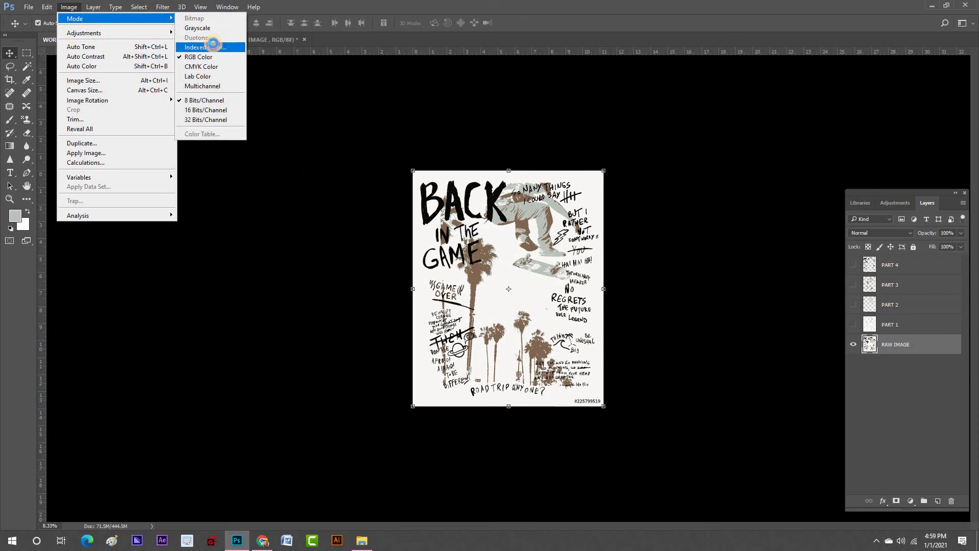
{"action": "left_click", "coordinate": [213, 46]}
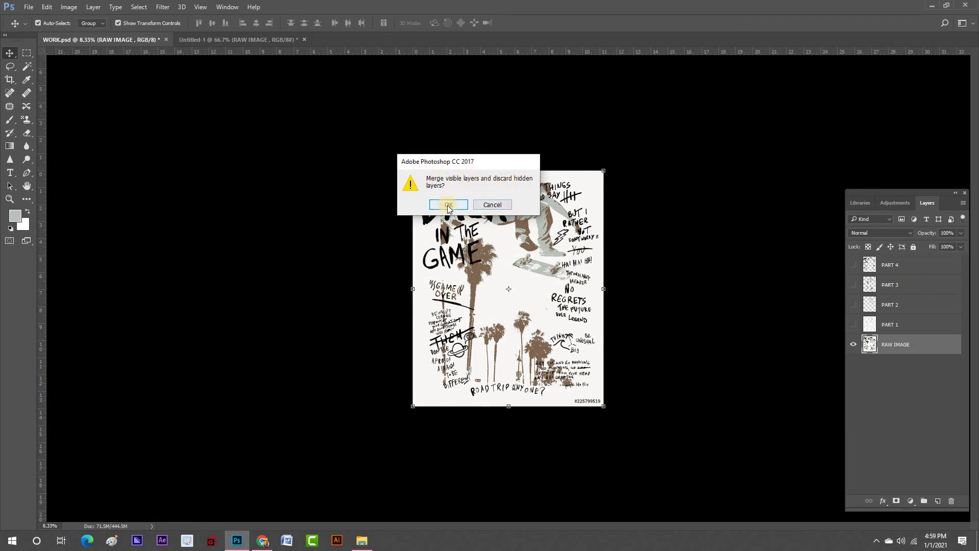
{"action": "left_click", "coordinate": [492, 205]}
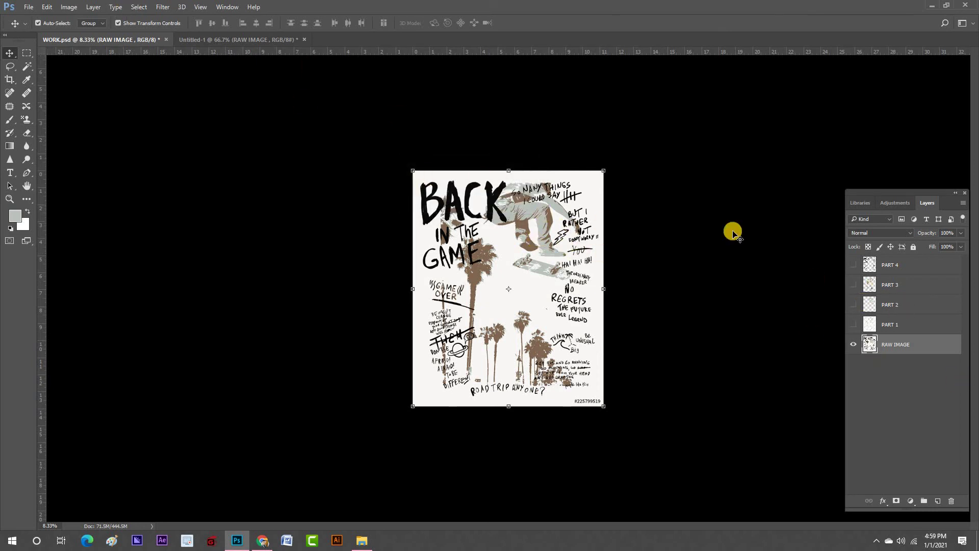
{"action": "left_click", "coordinate": [144, 9]}
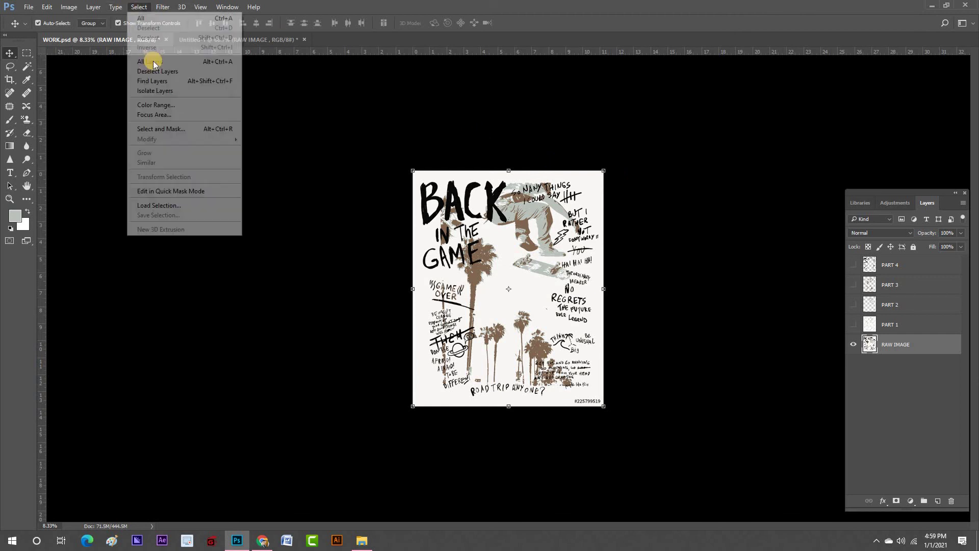
{"action": "key", "text": "Escape"}
Convert WORK.psd to Indexed Color with 3 colors, merging visible layers and discarding hidden ones, and shift the artwork slightly upward
{"action": "left_click", "coordinate": [68, 7]}
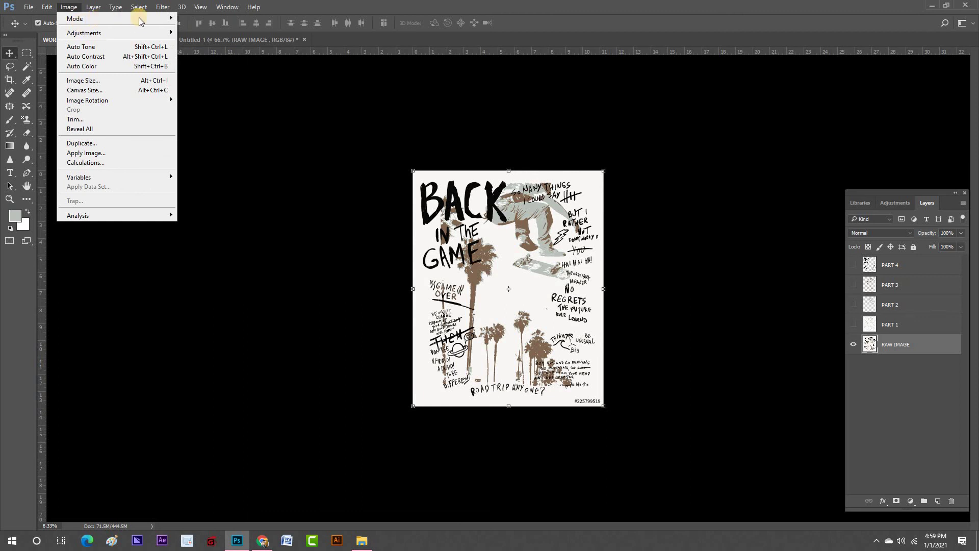
{"action": "mouse_move", "coordinate": [151, 18]}
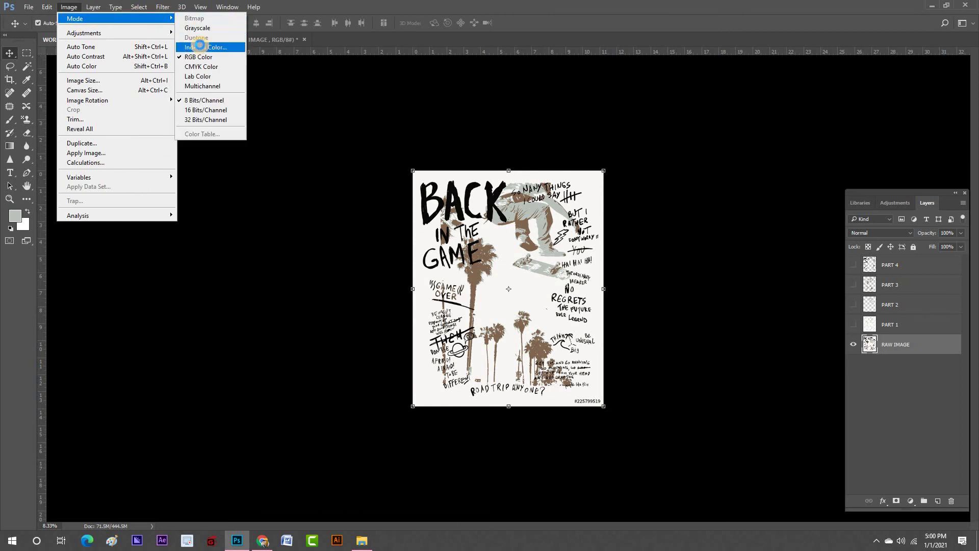
{"action": "left_click", "coordinate": [199, 46]}
{"action": "left_click", "coordinate": [453, 205]}
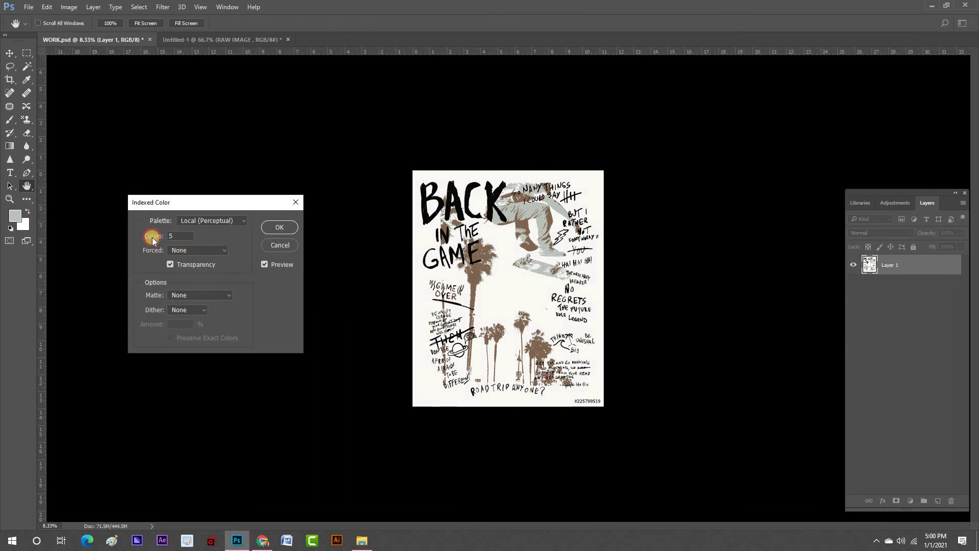
{"action": "type", "text": "3"}
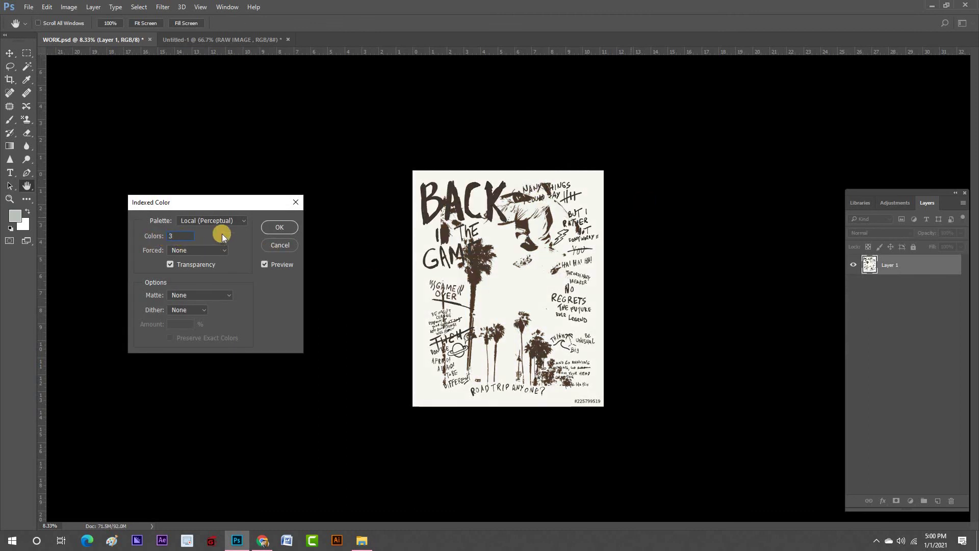
{"action": "left_click", "coordinate": [272, 228]}
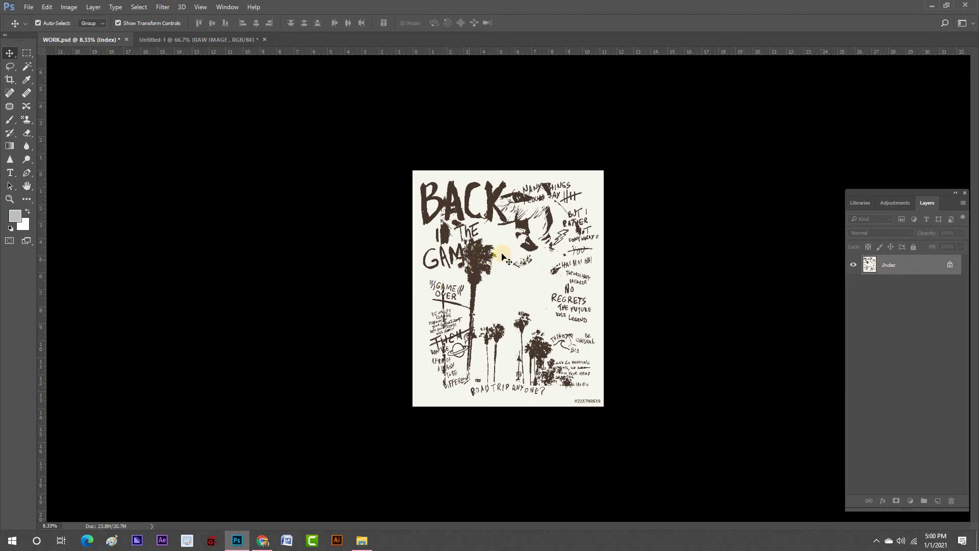
{"action": "left_click_drag", "start_coordinate": [498, 210], "coordinate": [509, 249]}
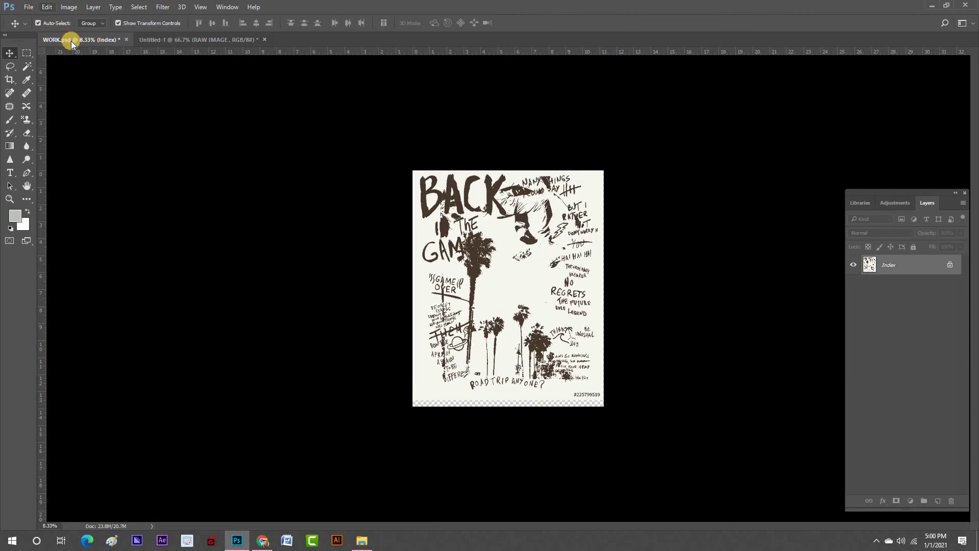
Check the indexed poster's pixel dimensions and resolution in Image Size without changing them
{"action": "left_click", "coordinate": [69, 6]}
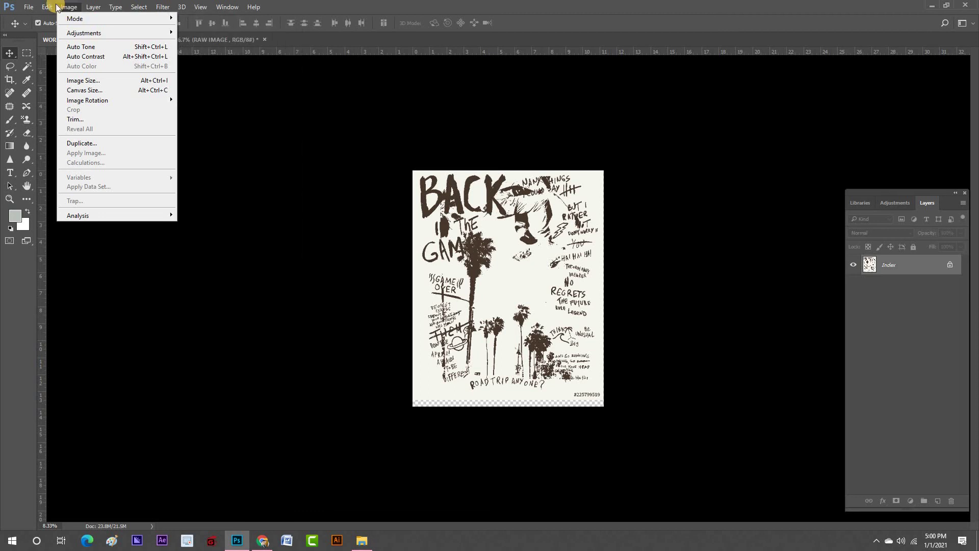
{"action": "left_click", "coordinate": [89, 82]}
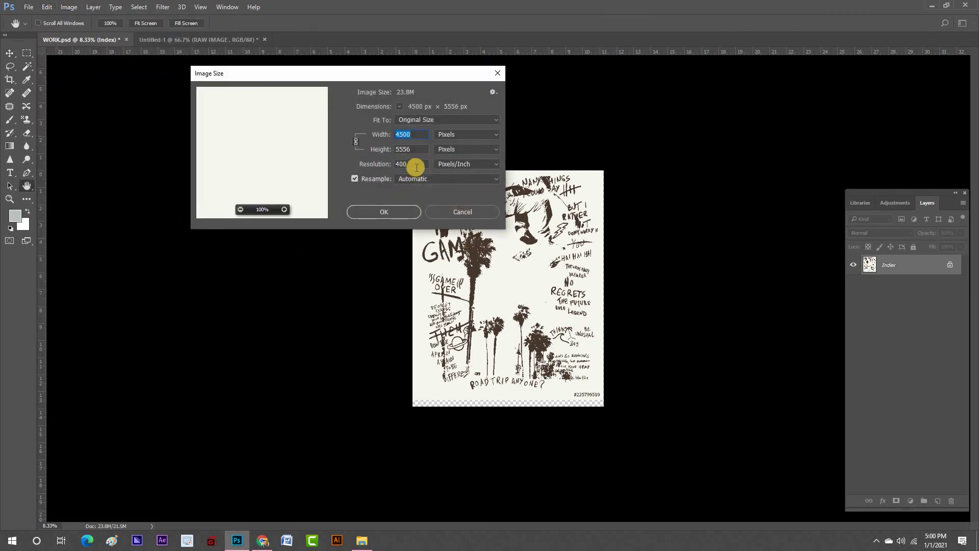
{"action": "left_click", "coordinate": [358, 166]}
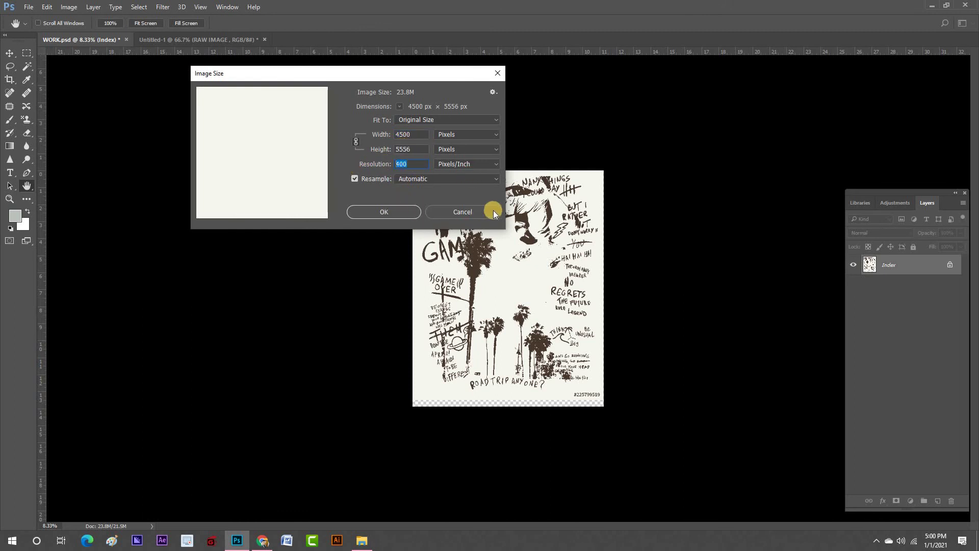
{"action": "left_click", "coordinate": [467, 210]}
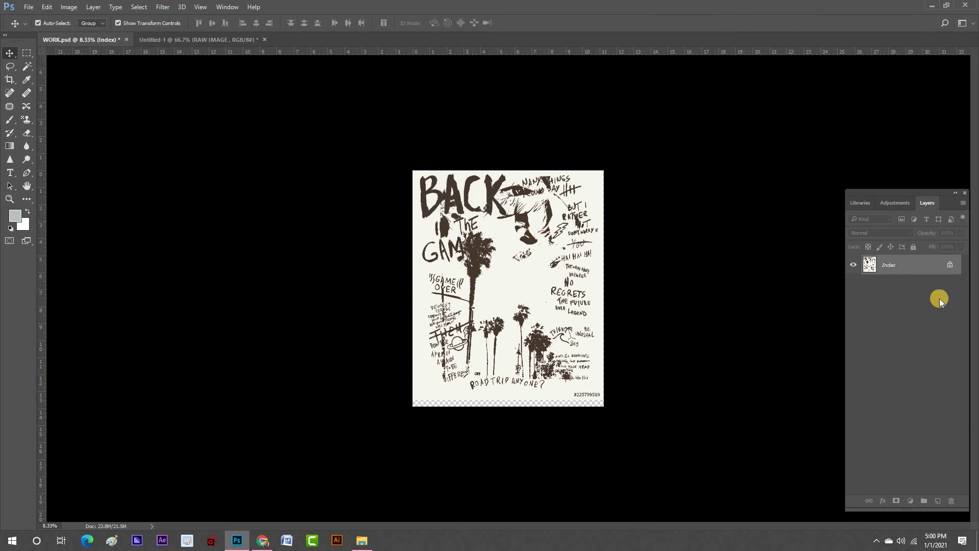
Reposition the indexed artwork slightly higher on the canvas and minimize Photoshop to reach File Explorer
{"action": "mouse_move", "coordinate": [520, 275]}
{"action": "left_mouse_down"}
{"action": "mouse_move", "coordinate": [518, 299]}
{"action": "mouse_move", "coordinate": [520, 288]}
{"action": "left_mouse_up"}
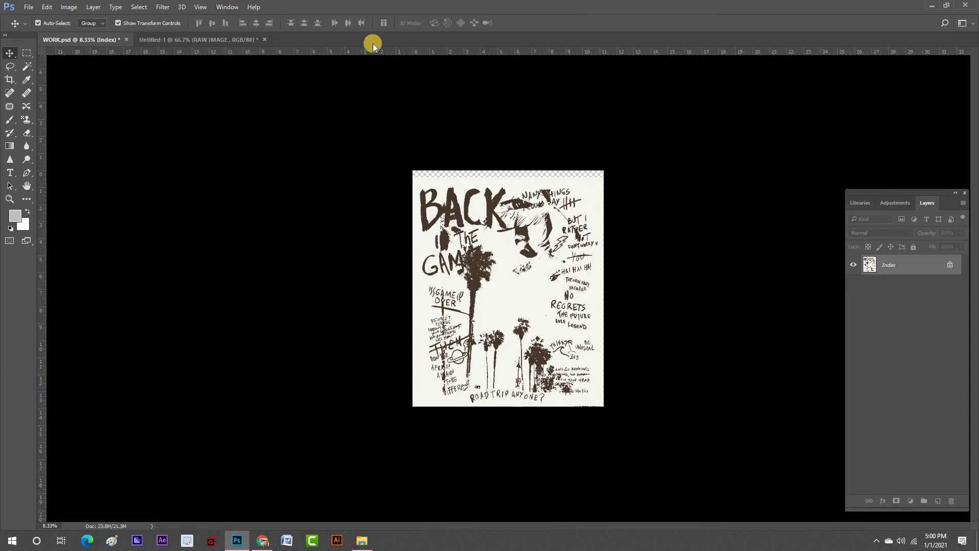
{"action": "left_click_drag", "start_coordinate": [569, 238], "coordinate": [568, 222]}
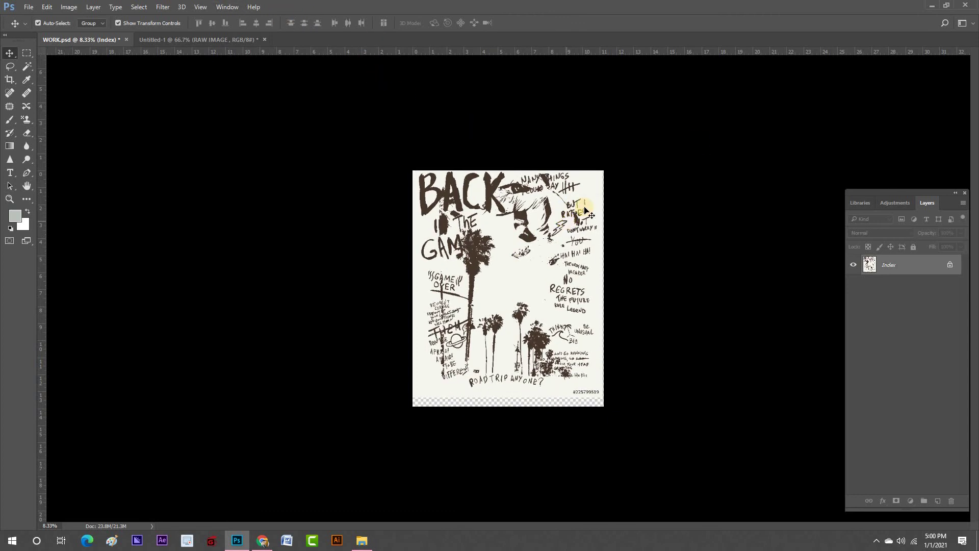
{"action": "left_click", "coordinate": [931, 5]}
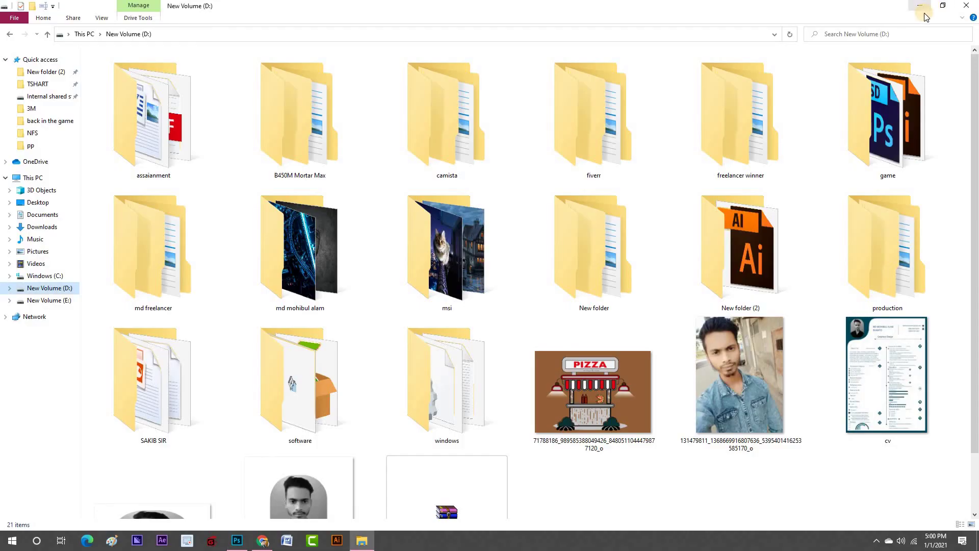